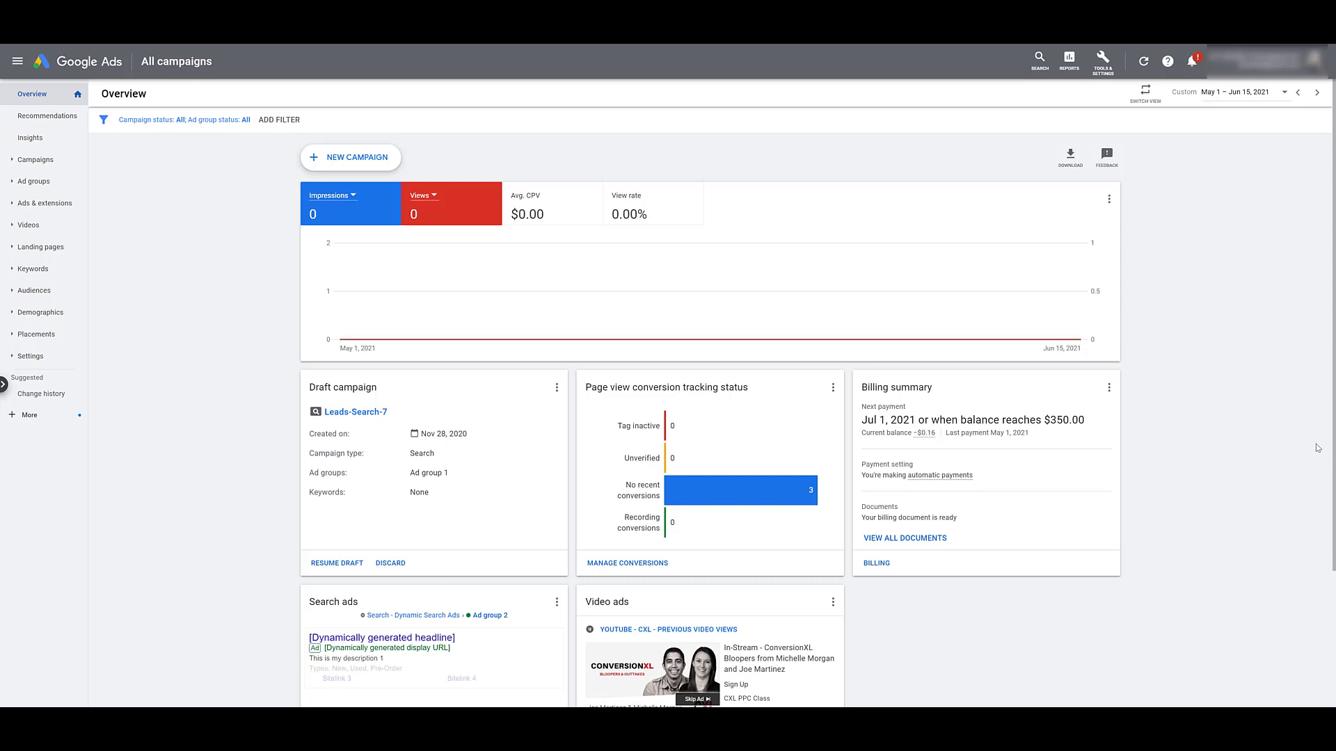
- Open Keyword Planner and start discovering new keywords from seed keywords
left_click(1098, 76)
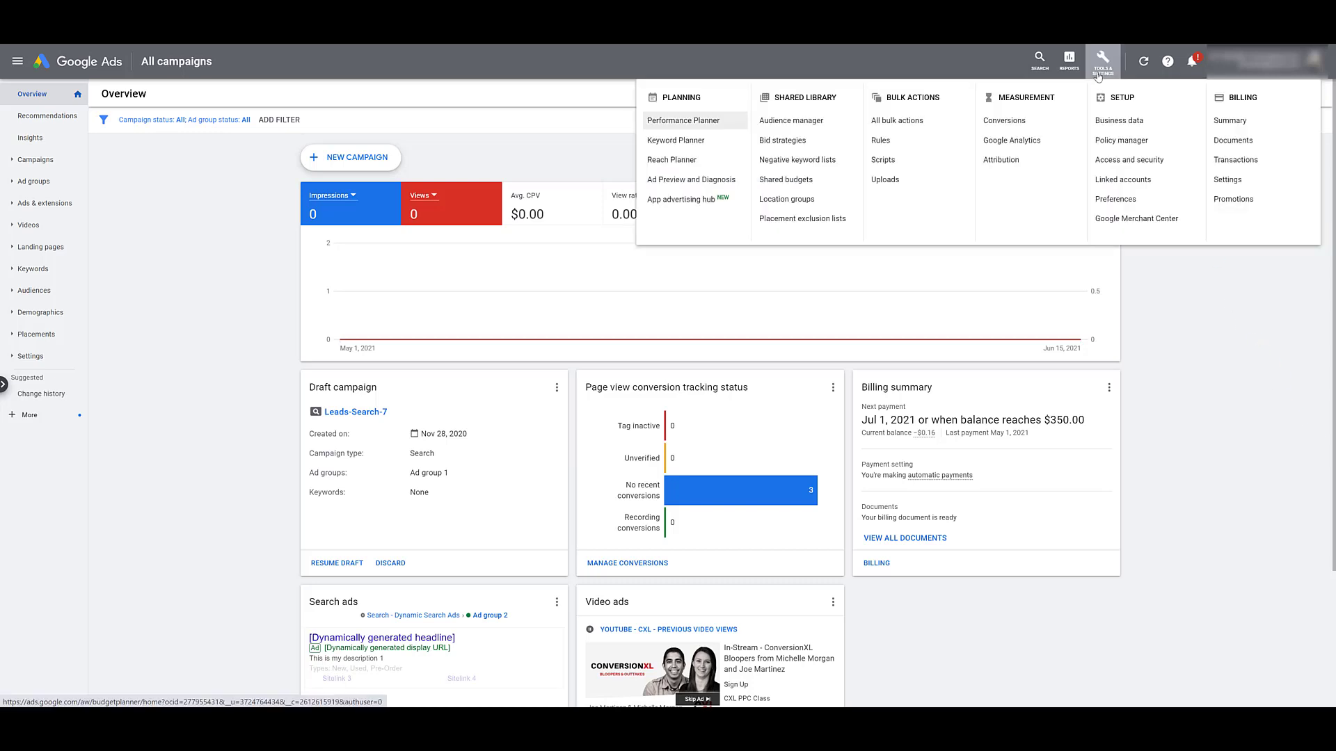
left_click(710, 142)
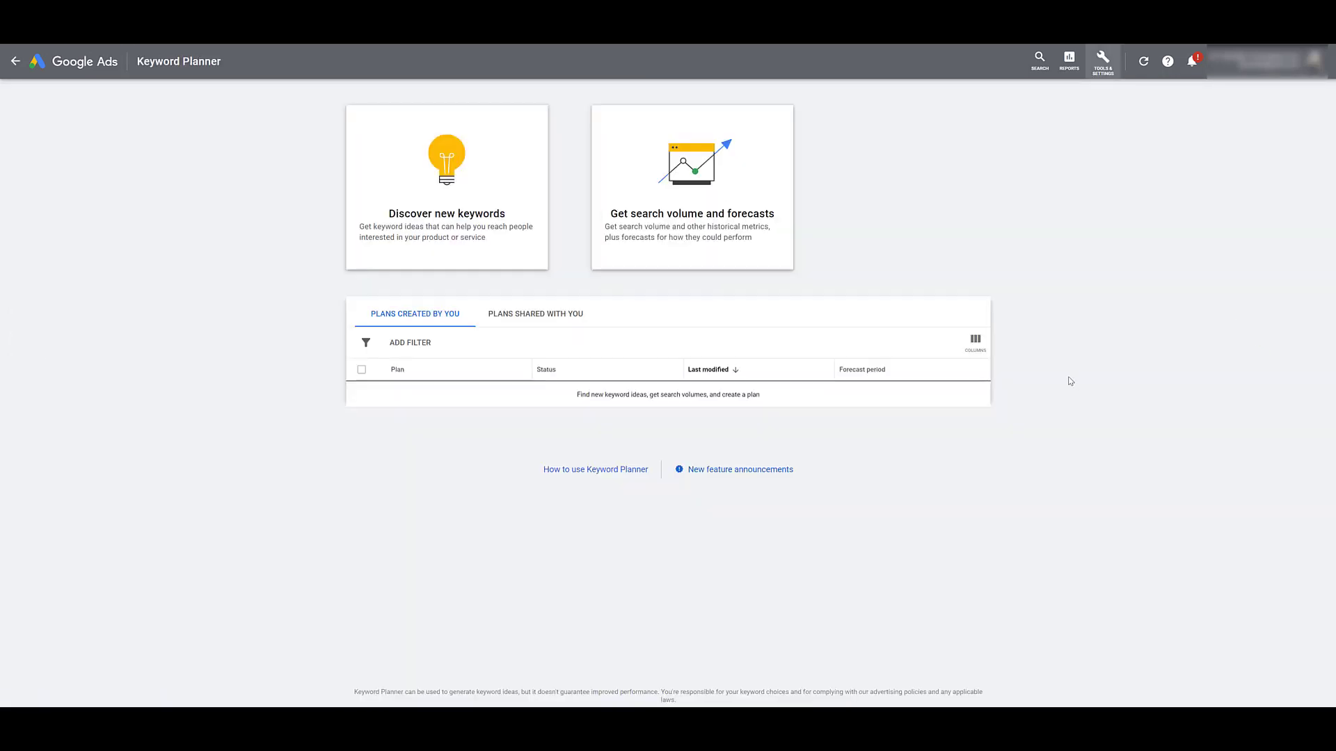
left_click(501, 176)
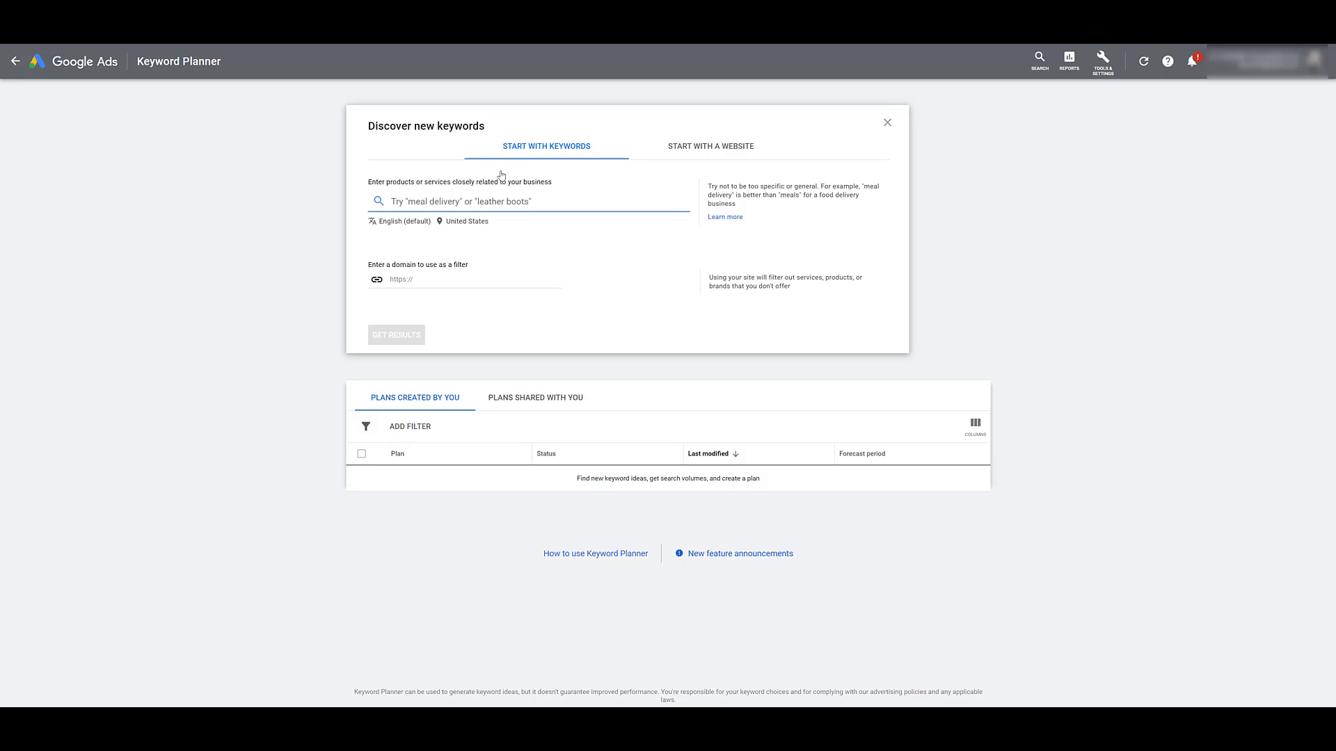
- Get keyword ideas for the seed keywords "keyword research", "keyword planner" and "keyword research tool"
type("keyword research")
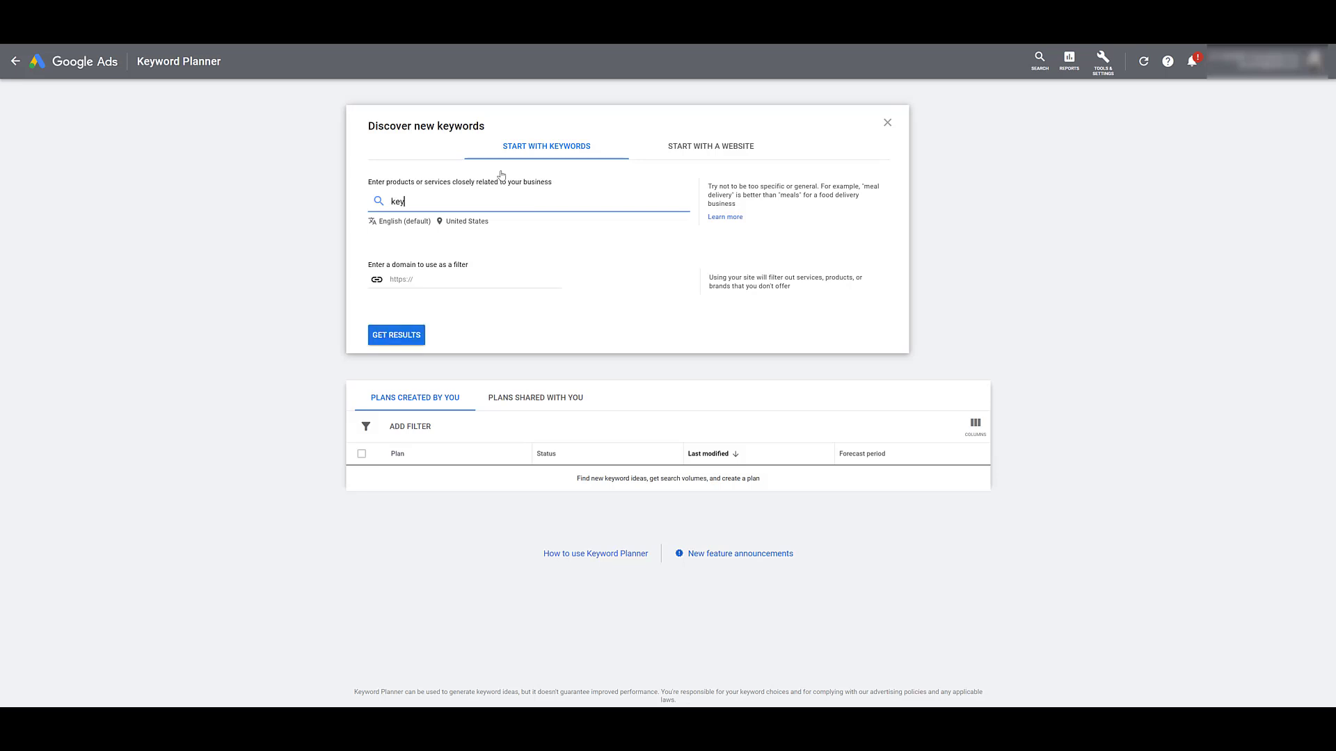
key("Return")
type("keyword planner")
key("Return")
type("keyword research tool")
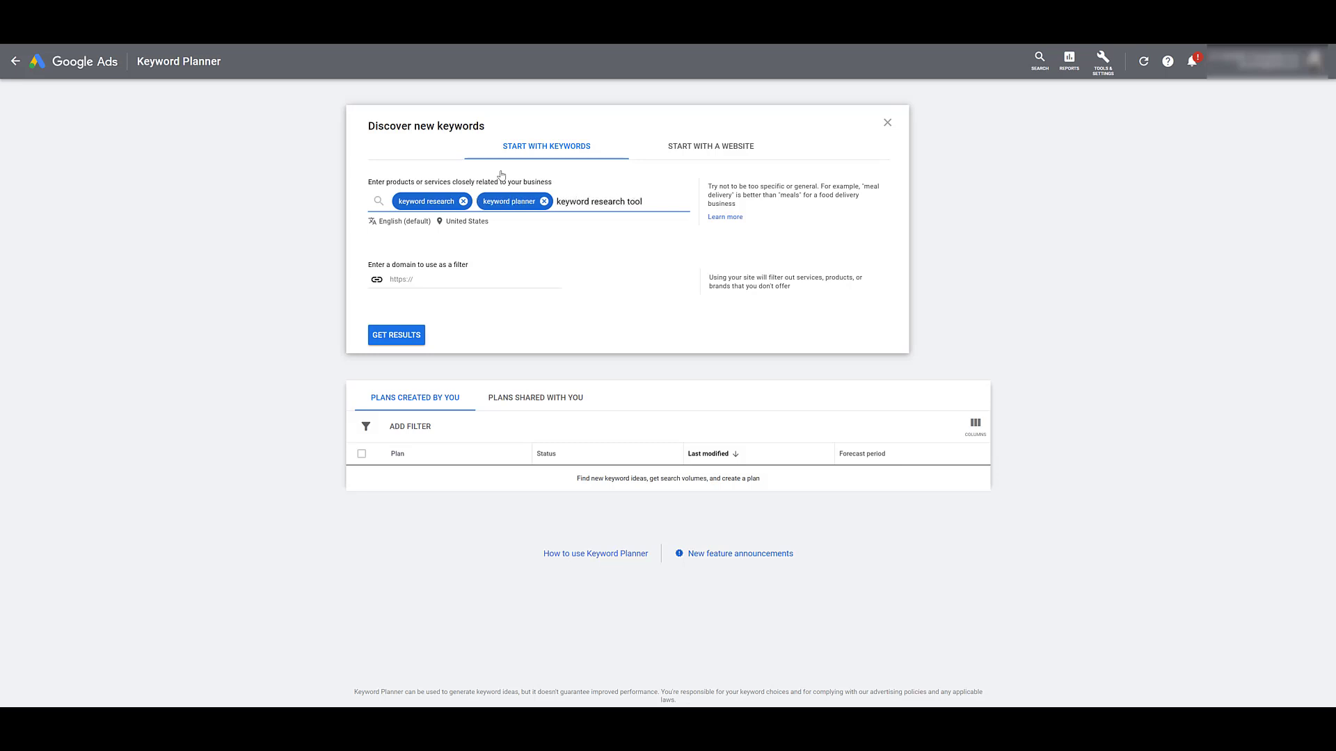
key("Return")
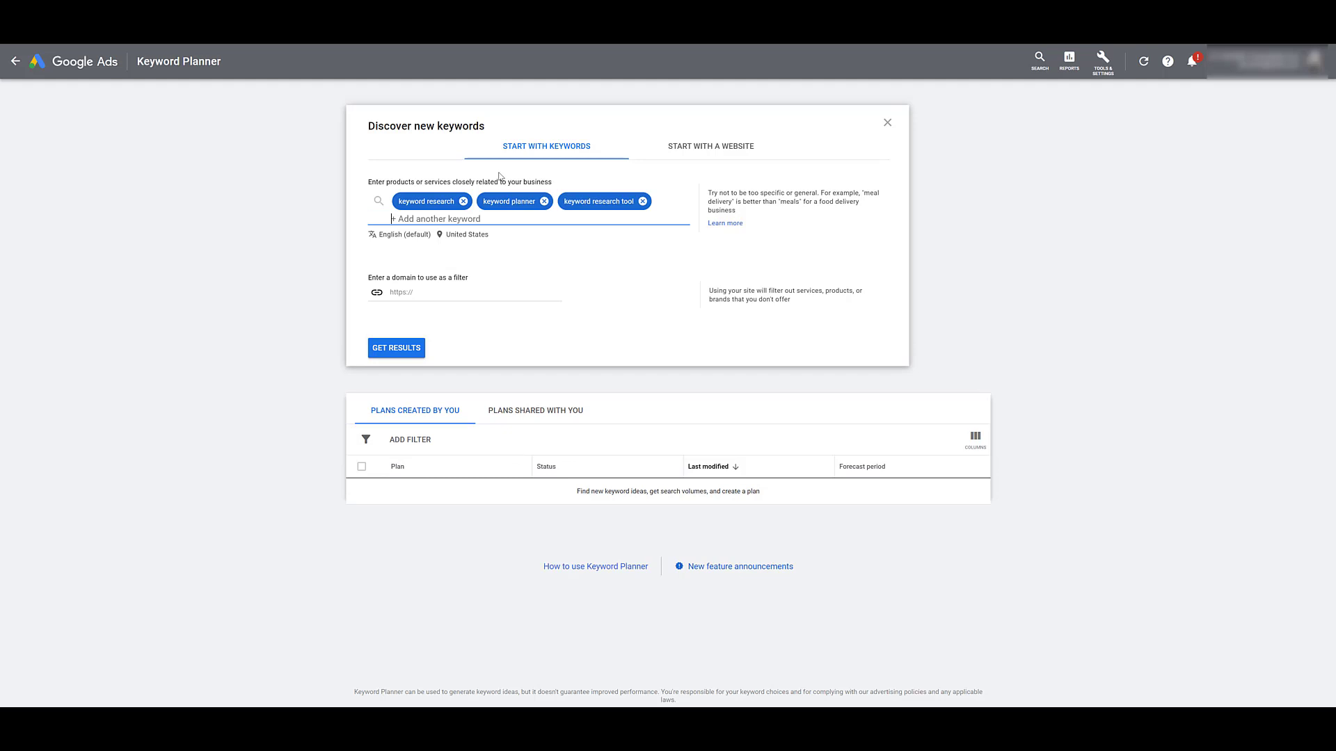
left_click(409, 359)
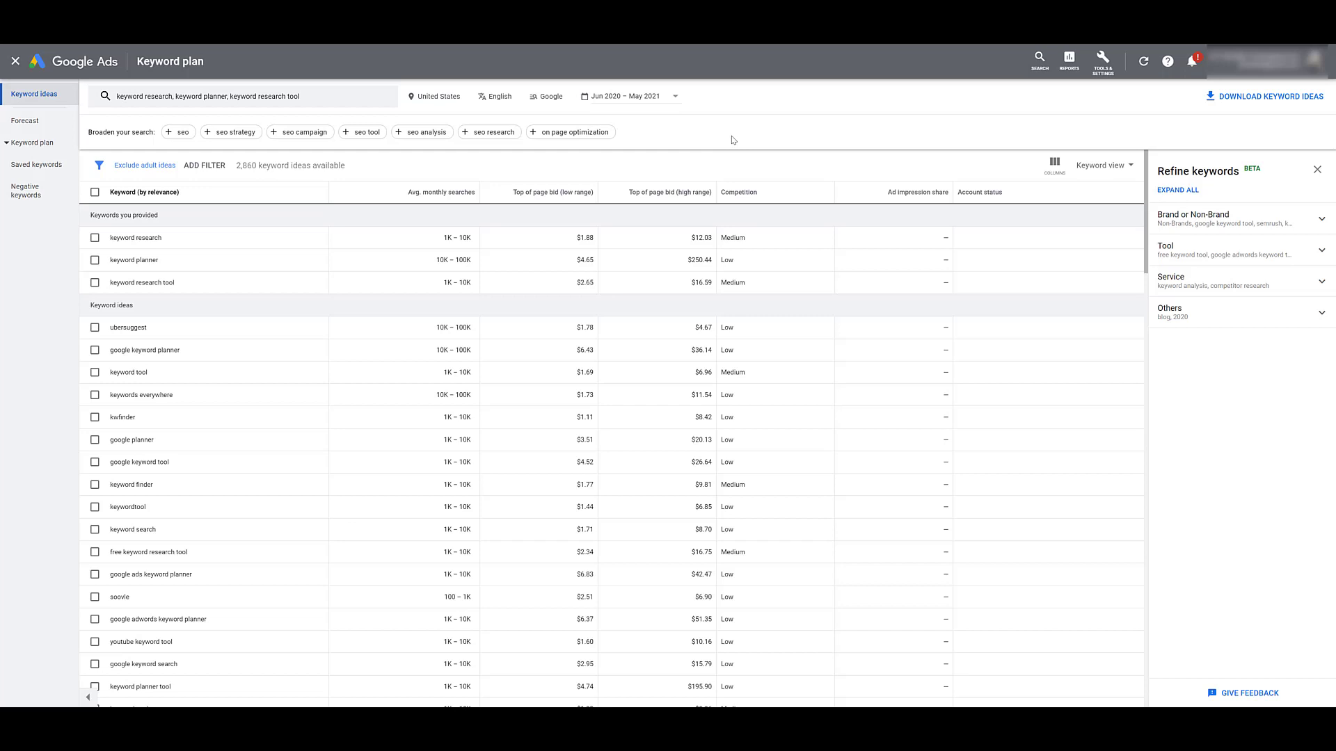
- Select the keywords keyword research, keyword planner, keyword research tool, google keyword planner and keyword tool in the keyword ideas list
left_click(95, 238)
left_click(95, 260)
left_click(94, 282)
left_click(95, 350)
left_click(94, 372)
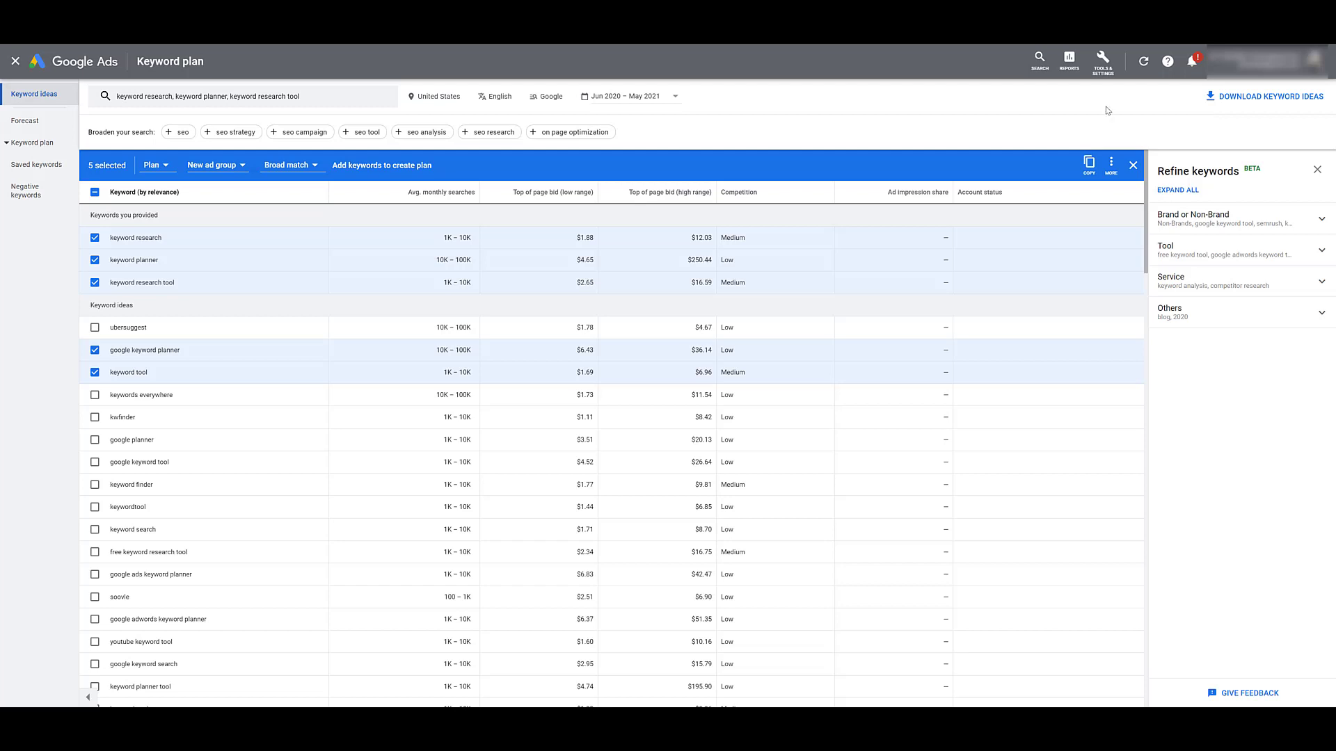
- Remove all three seed keywords from the search and get keyword ideas from the entire site paidmediapros.com instead
left_click(381, 102)
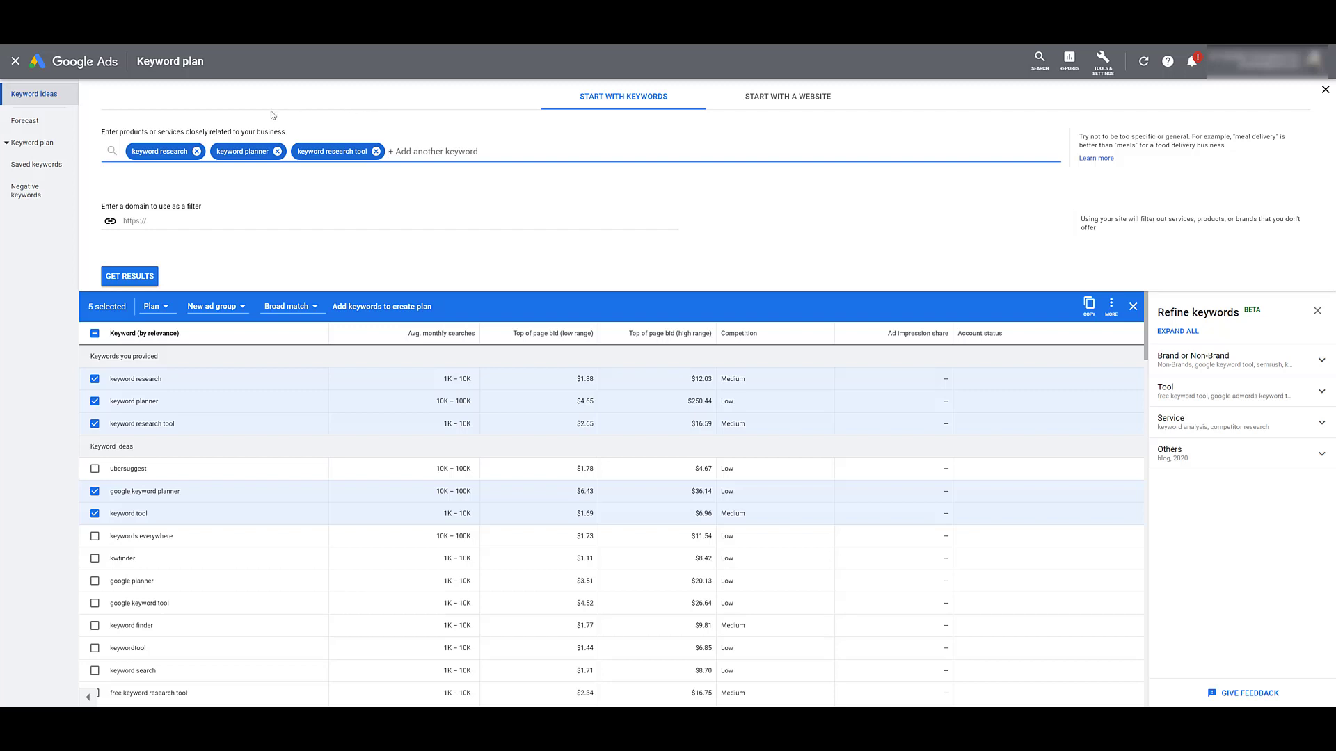
left_click(197, 151)
left_click(195, 152)
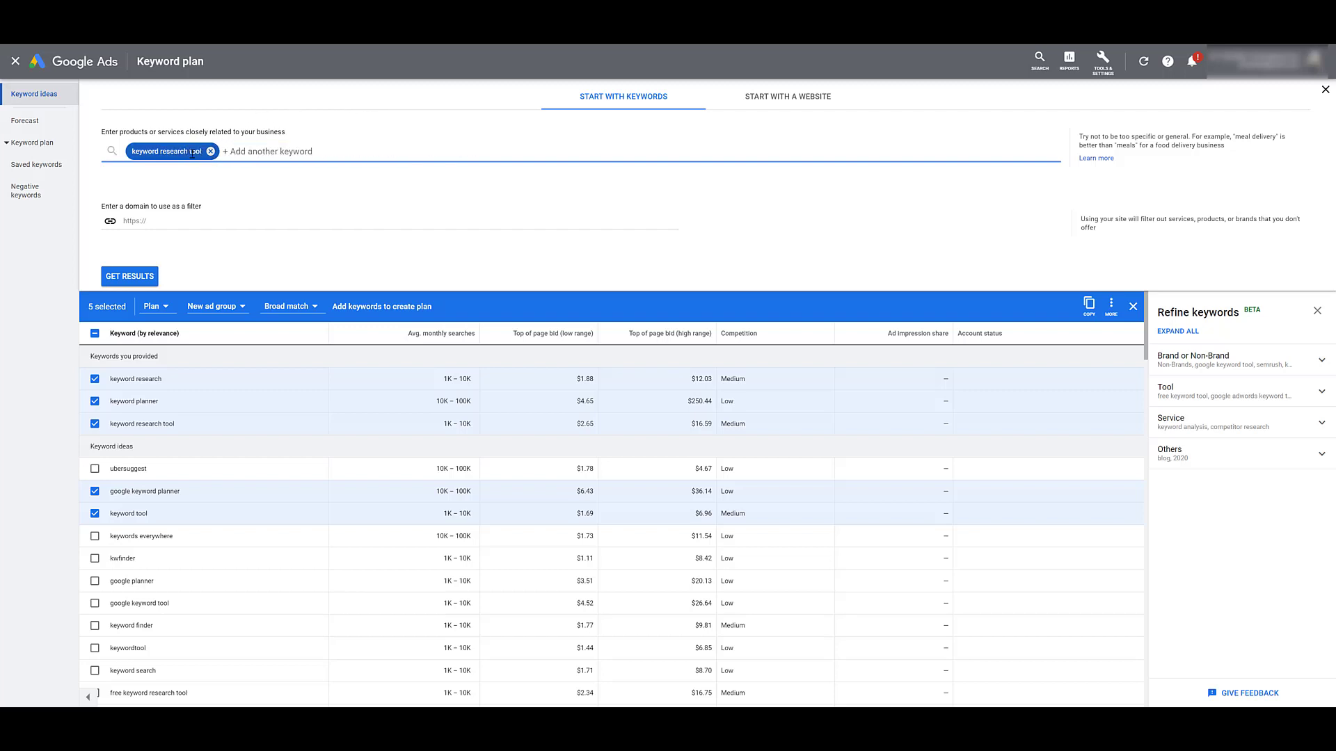
left_click(209, 152)
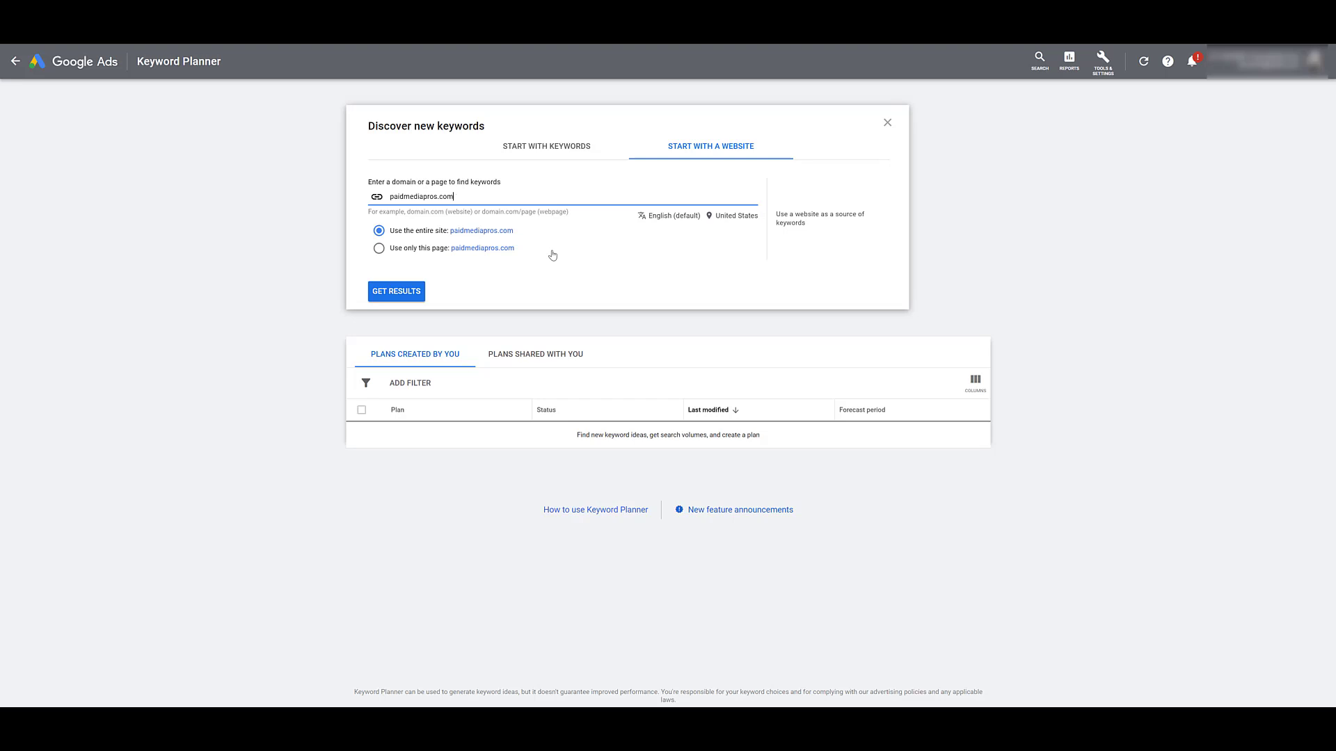
left_click(383, 295)
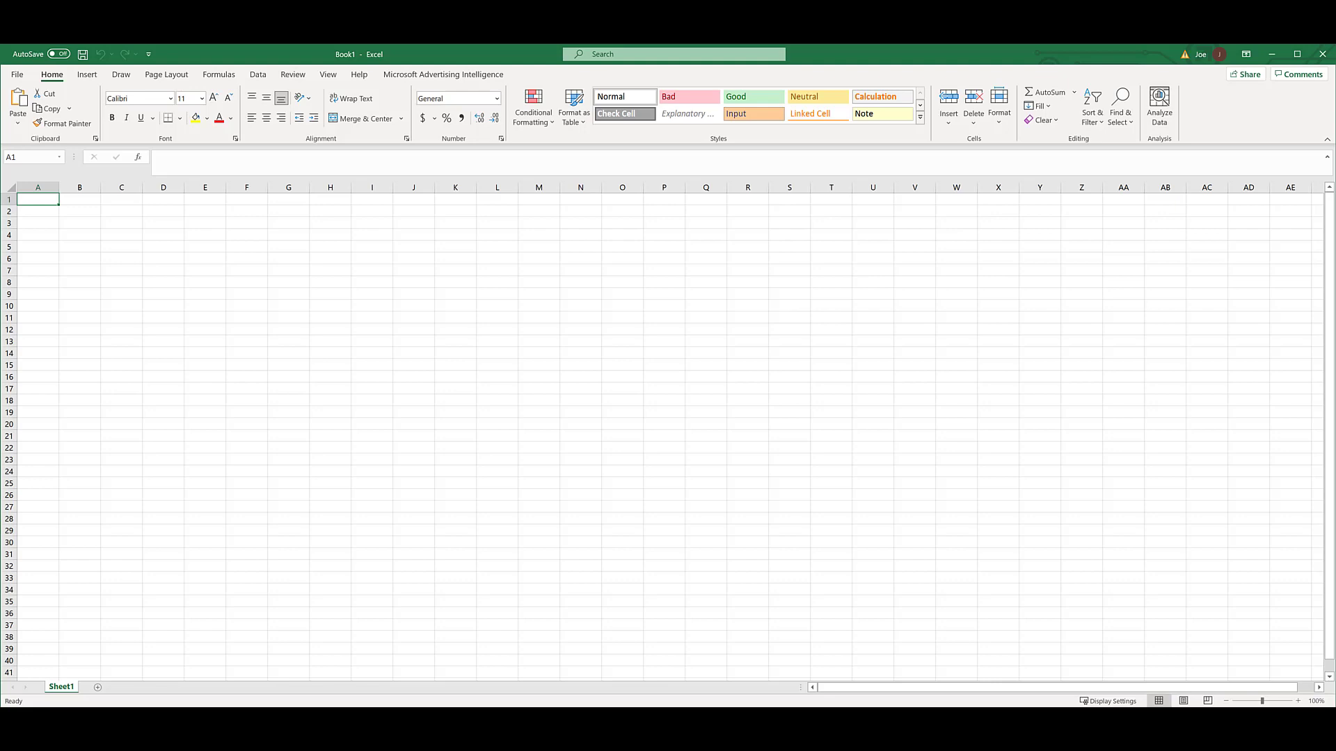
- Switch to Excel and use Microsoft Advertising Intelligence to generate up to 100 webpage keywords for paidmediapros.com on a new worksheet
left_click(484, 78)
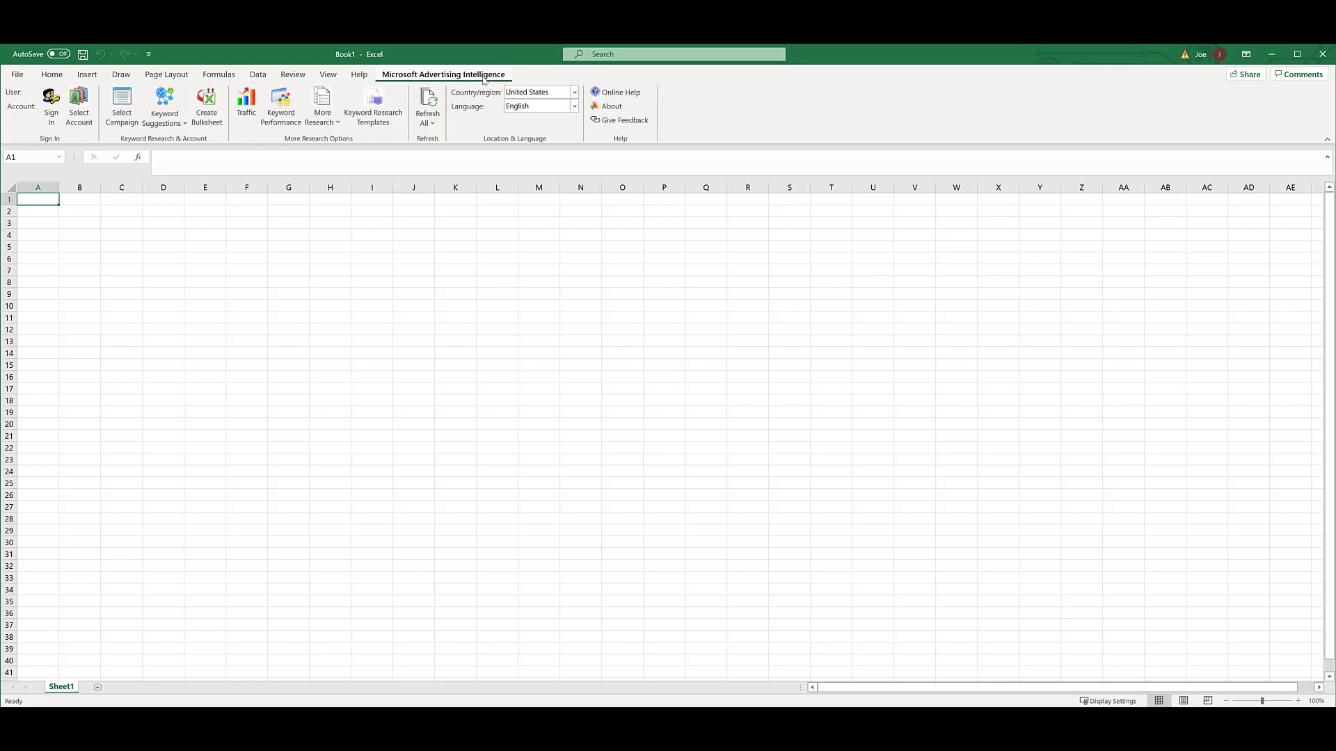
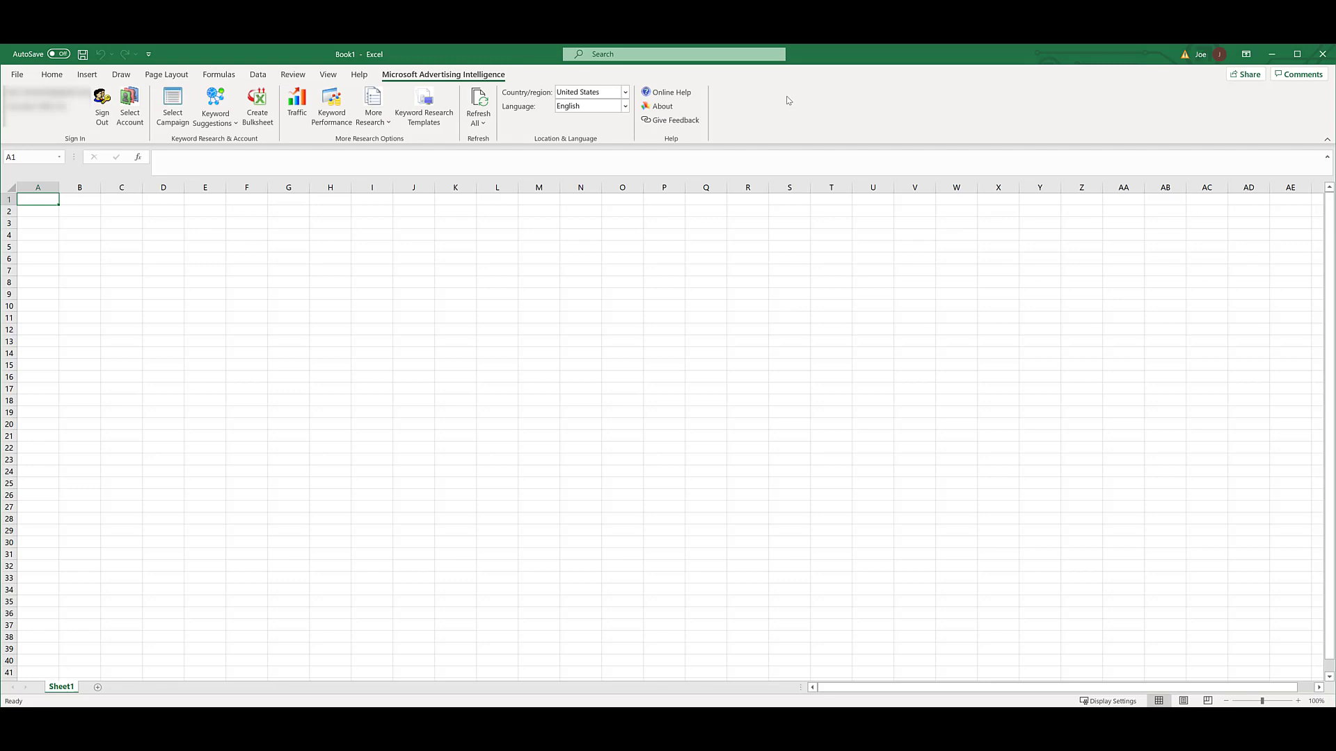
left_click(383, 128)
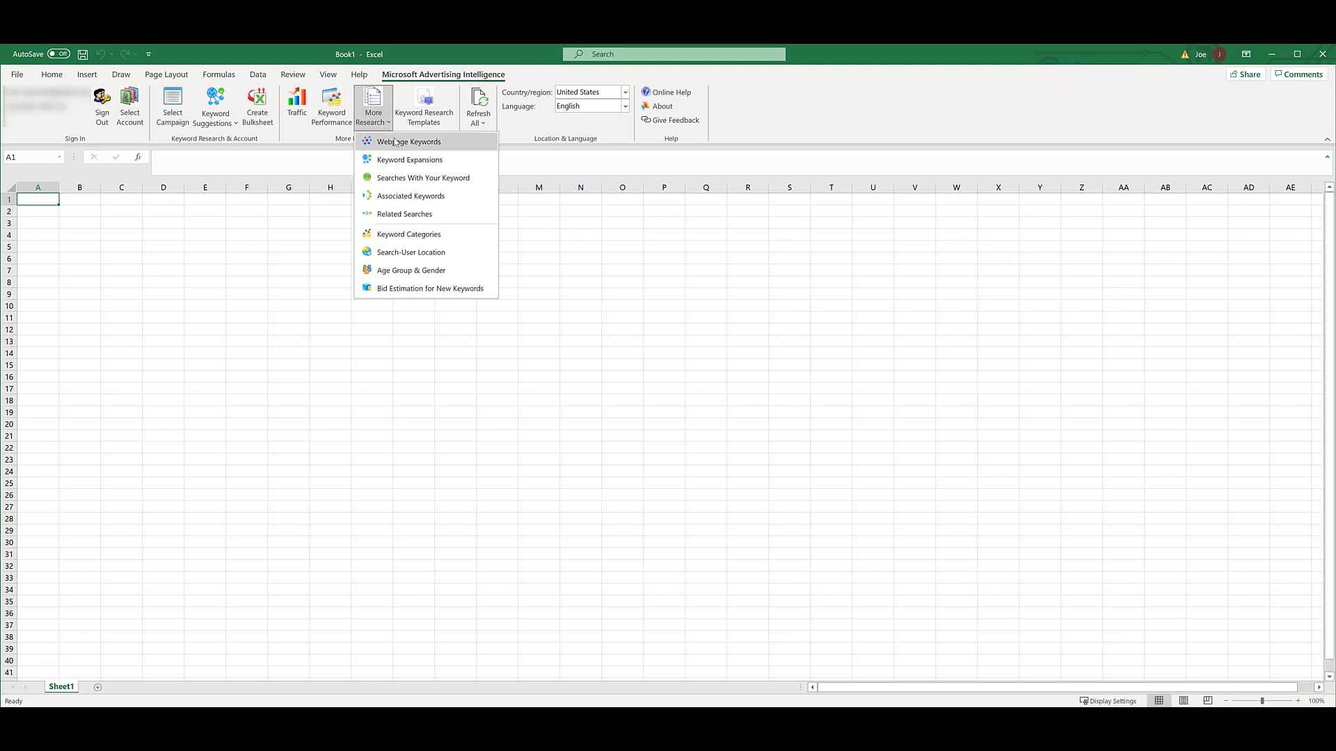
left_click(395, 142)
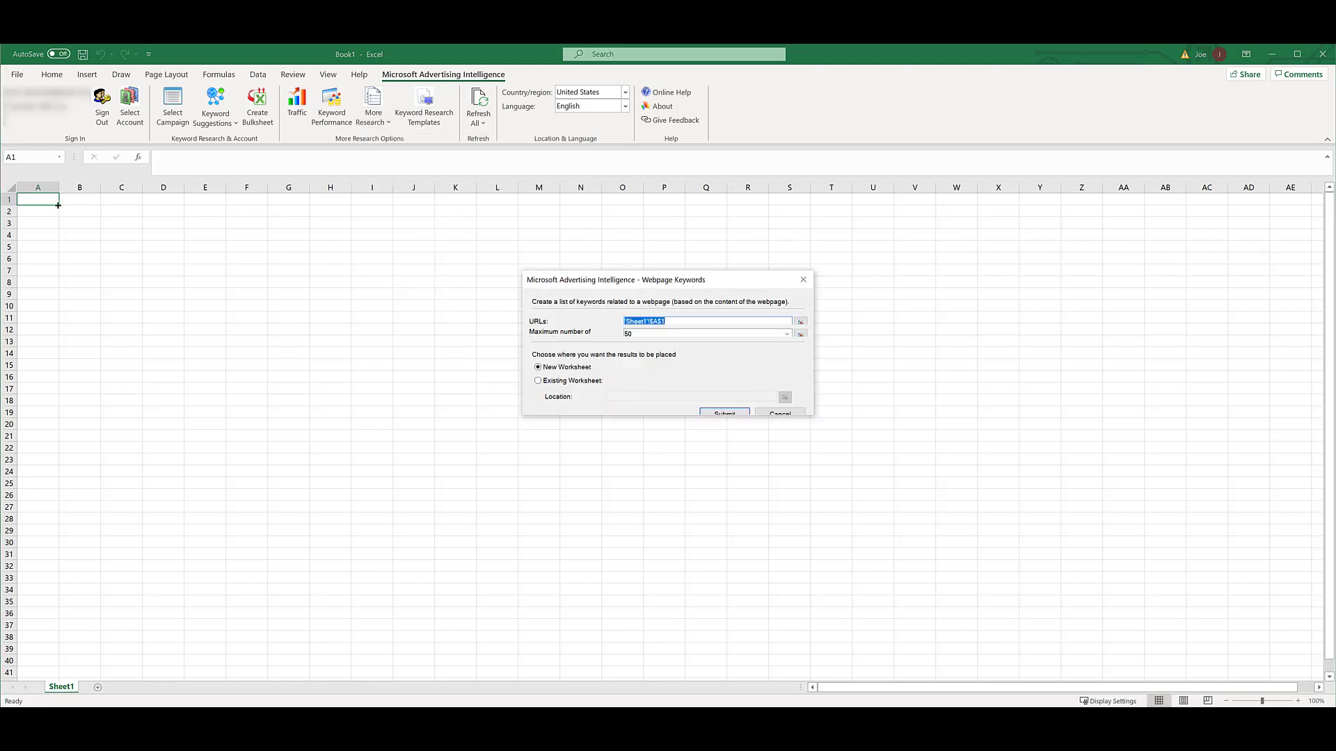
type("paidmediapros.com")
left_click(787, 334)
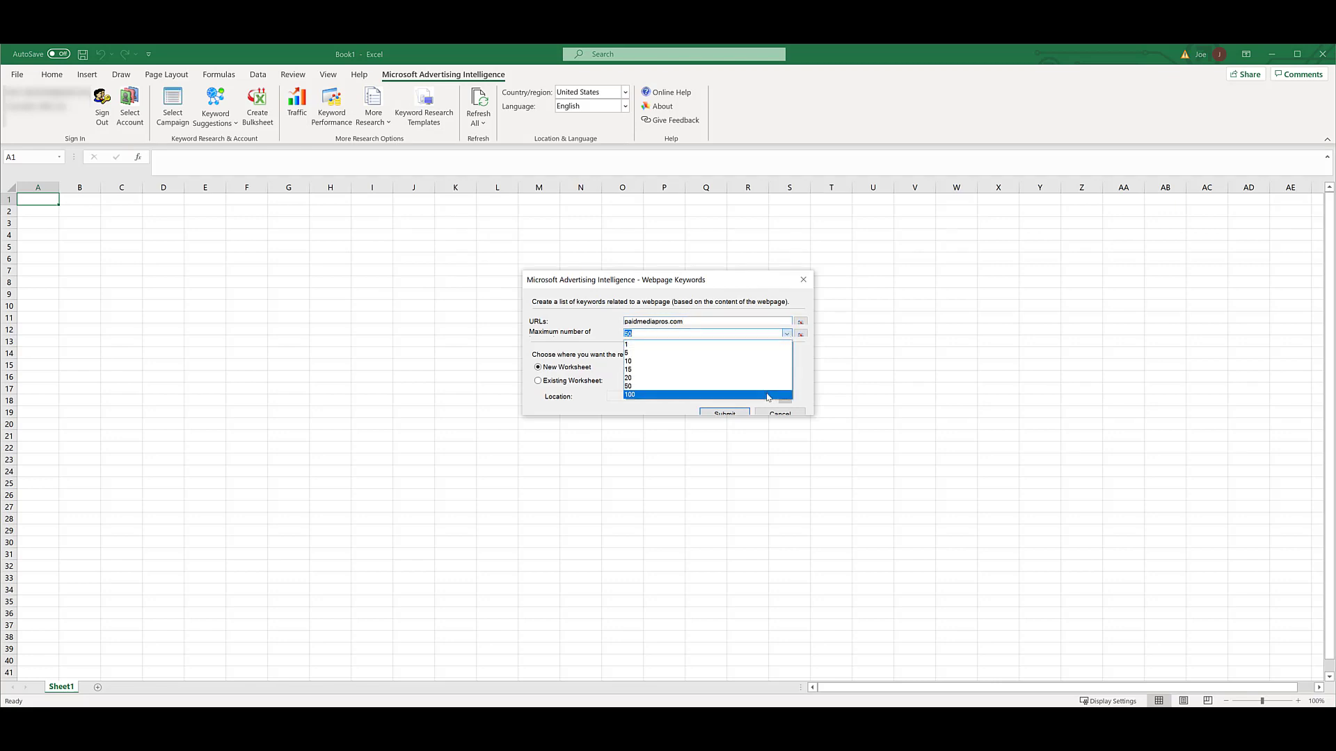
left_click(771, 395)
left_click(725, 414)
left_click(422, 327)
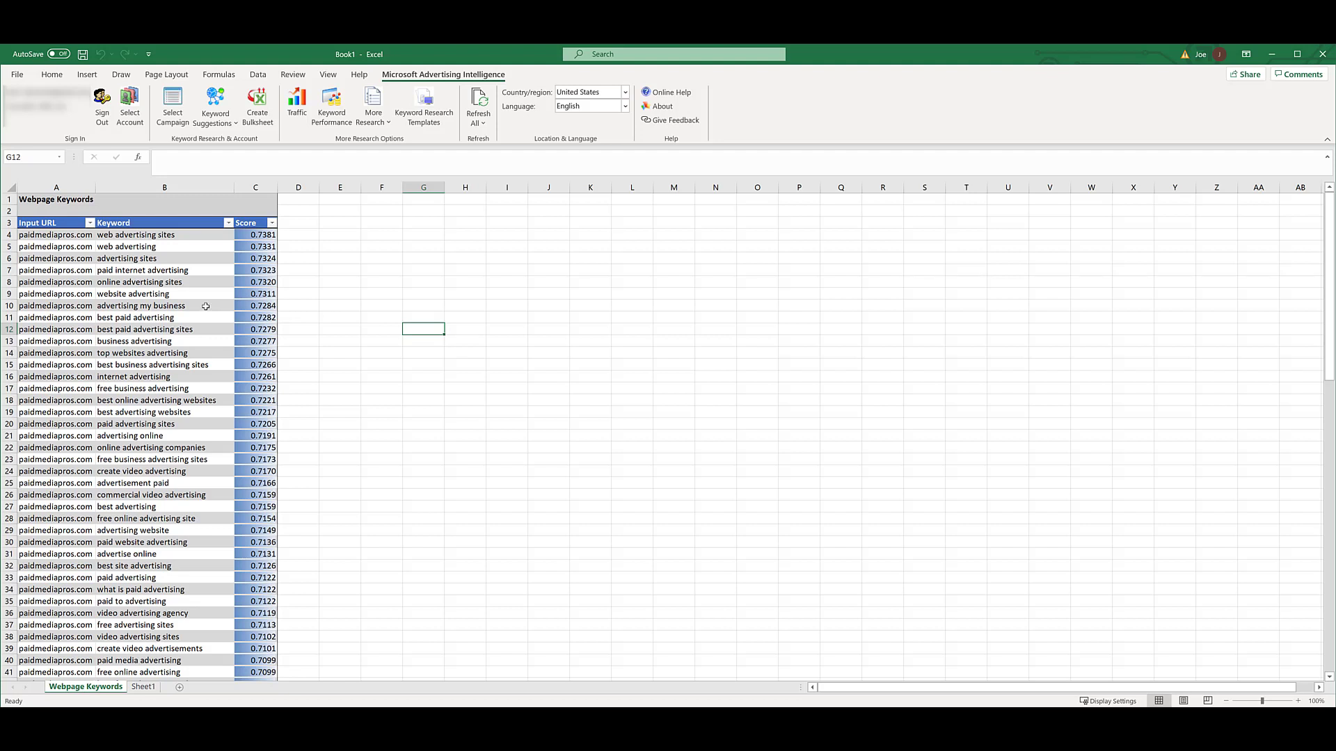
- Generate keyword suggestions for the selected items from "advertising my business" through "paid advertising sites" in the webpage keyword list
left_click_drag(206, 306, 208, 425)
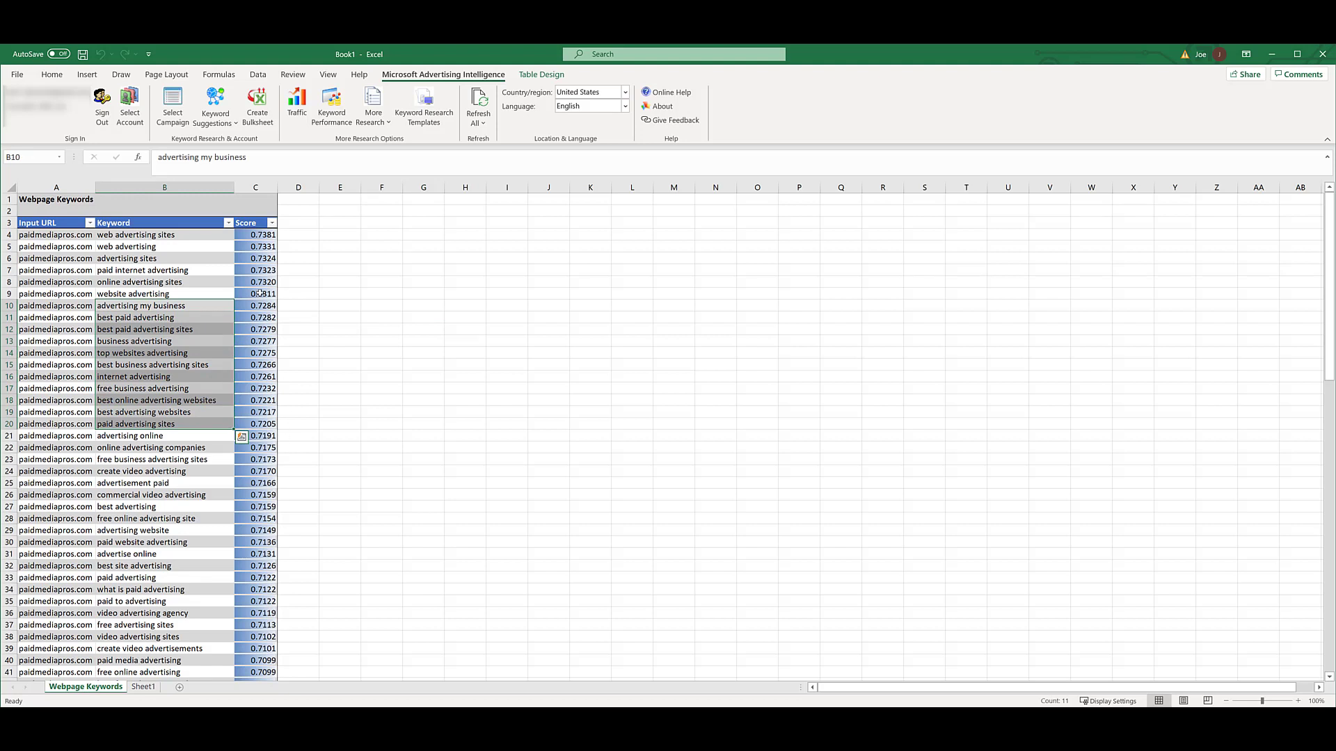
left_click(230, 125)
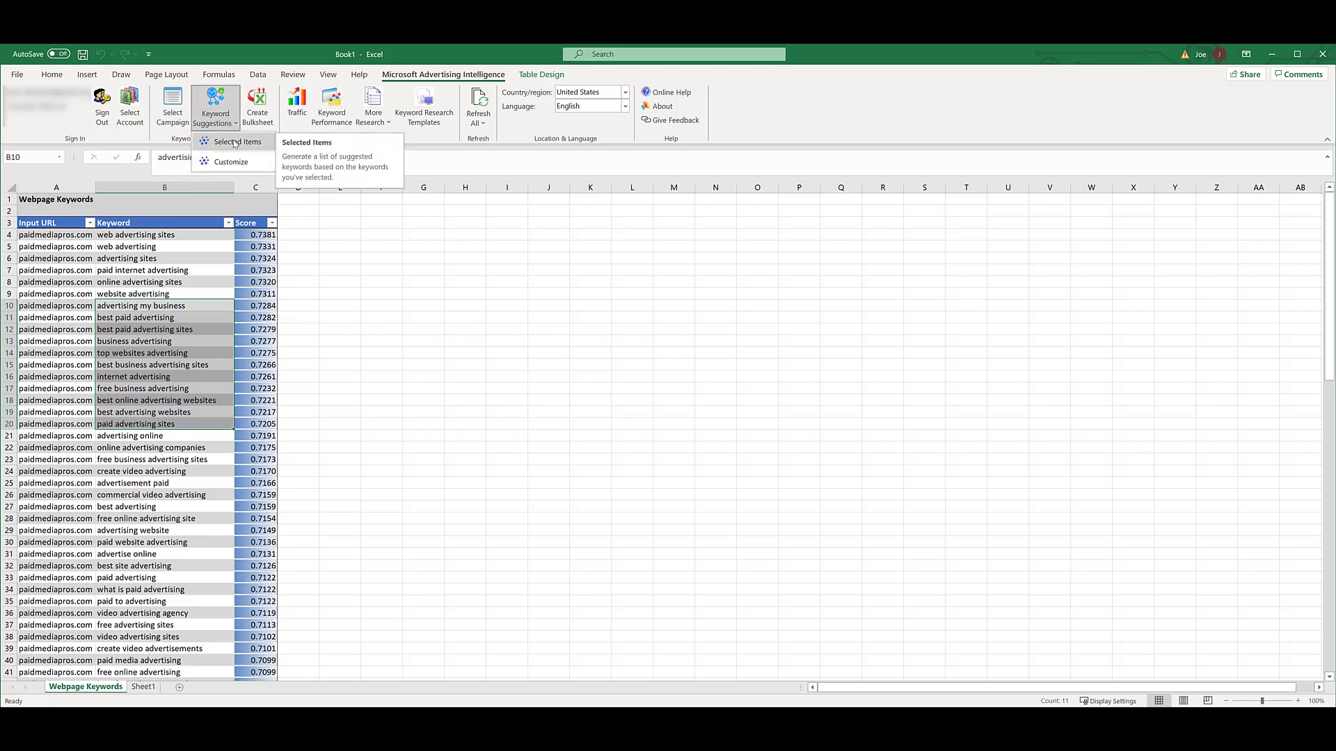
left_click(235, 142)
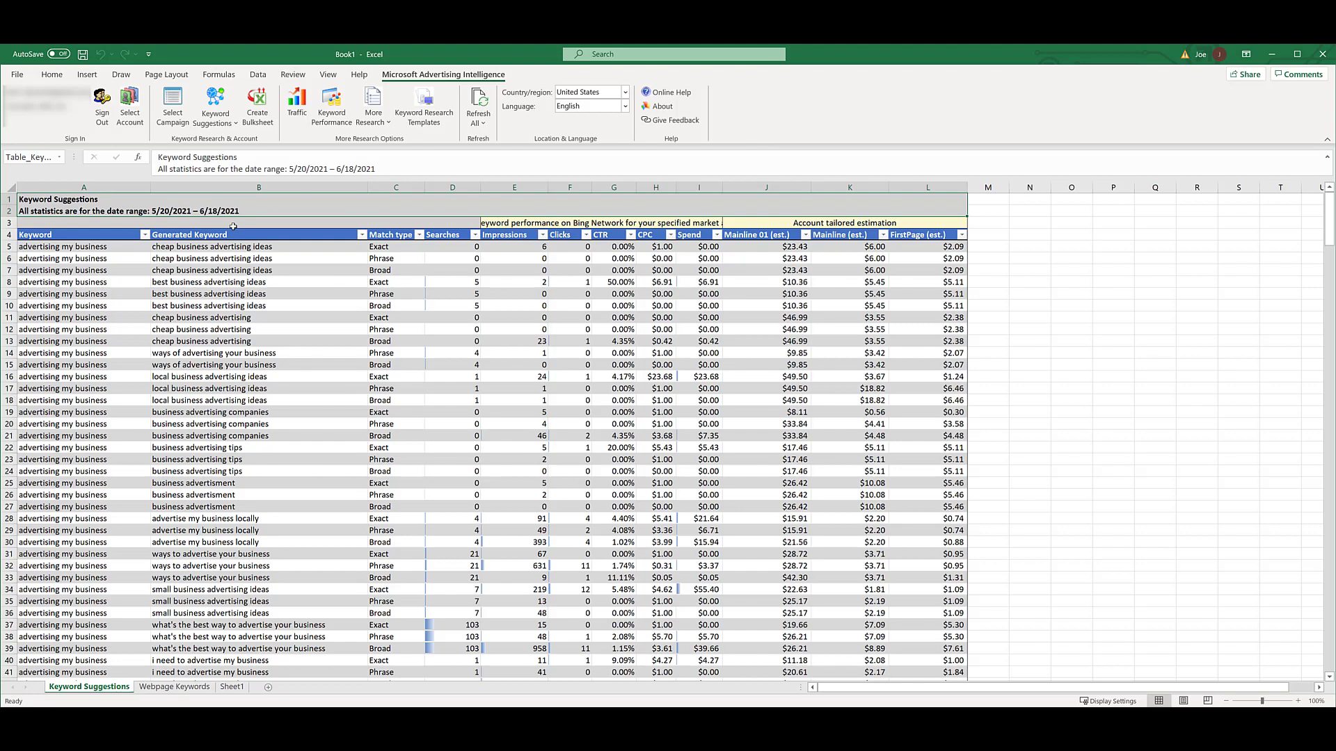
- Return to the Webpage Keywords sheet and run Searches With Your Keyword on the same selected keywords
left_click(183, 688)
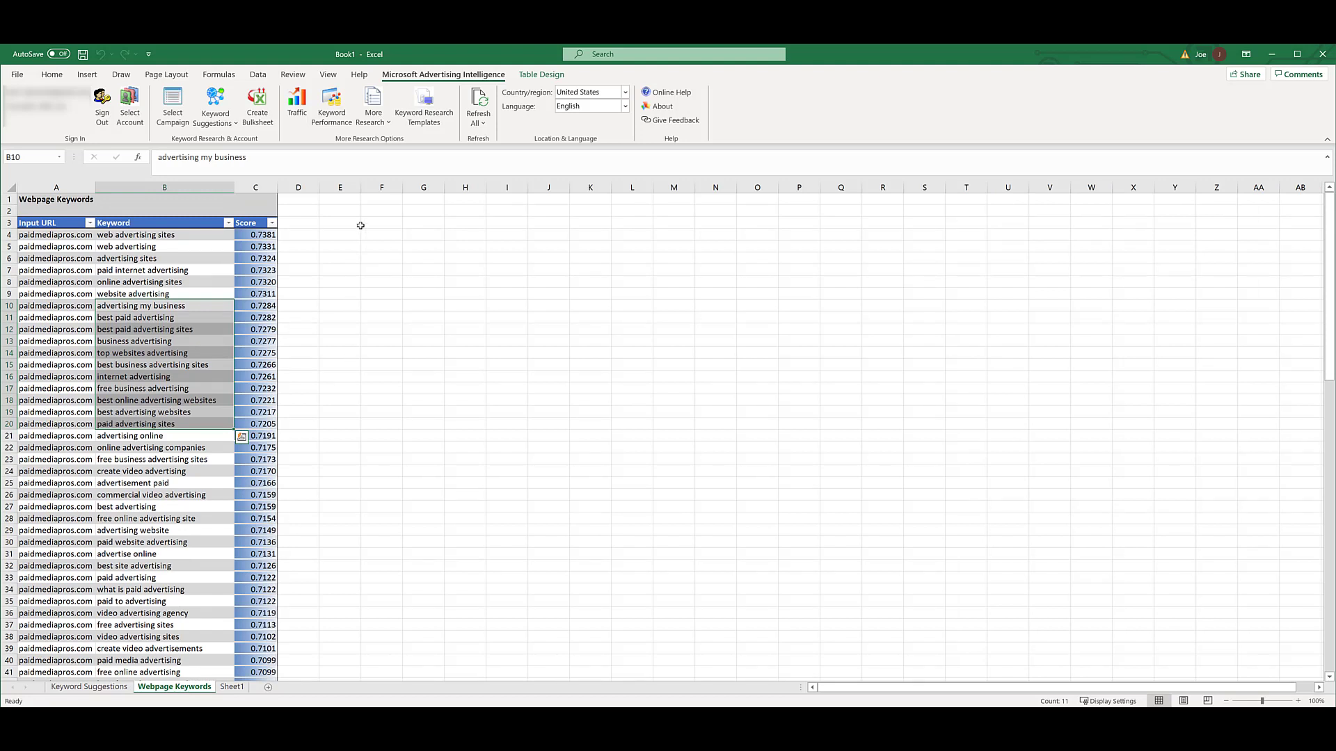
left_click(380, 123)
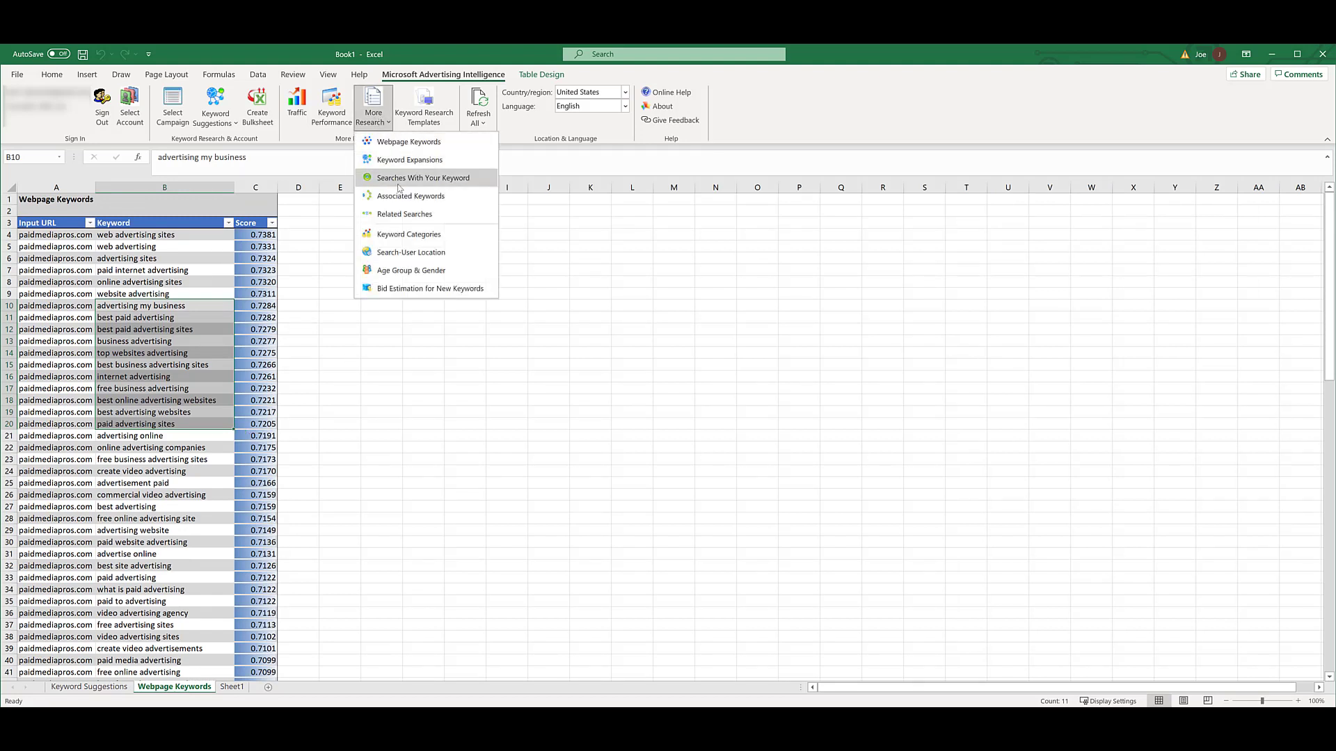
left_click(399, 179)
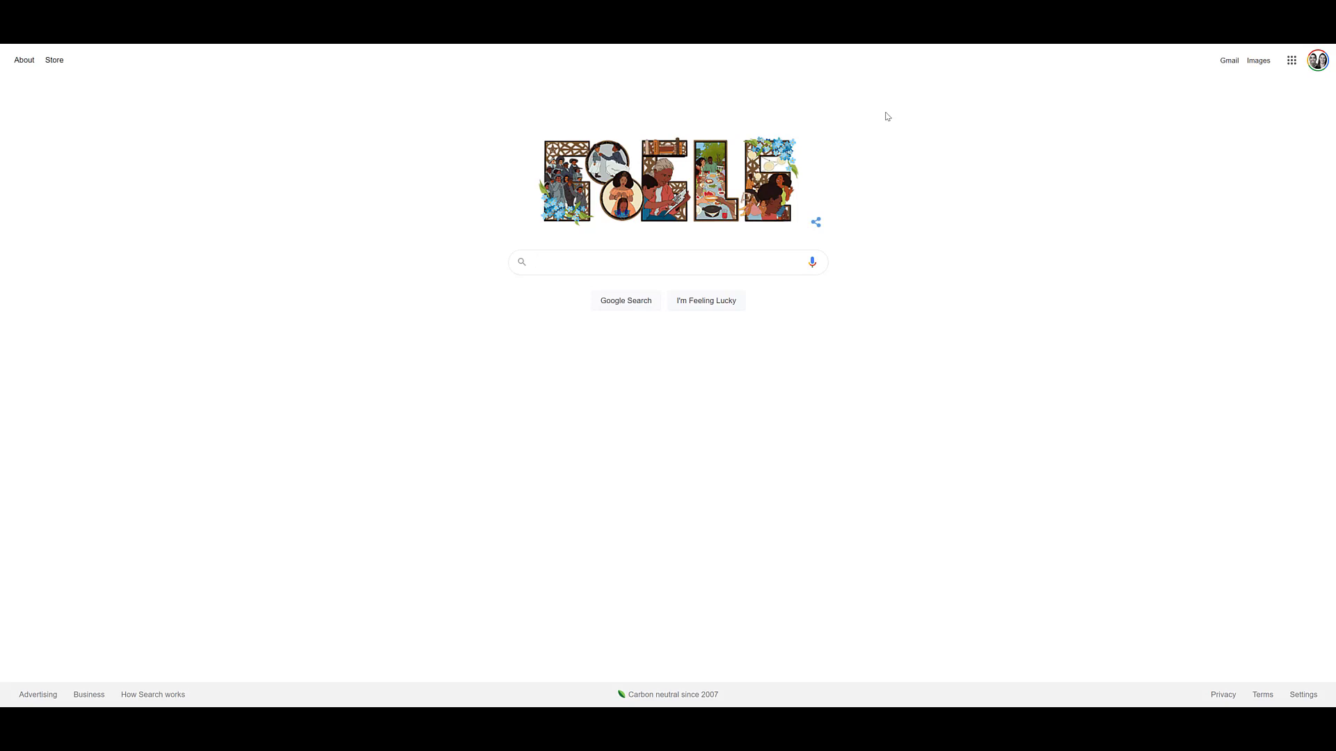
- Switch to Google Search and examine the autocomplete suggestions for "small business crm", extending it in turn with the letters m, t and p
type("small business ")
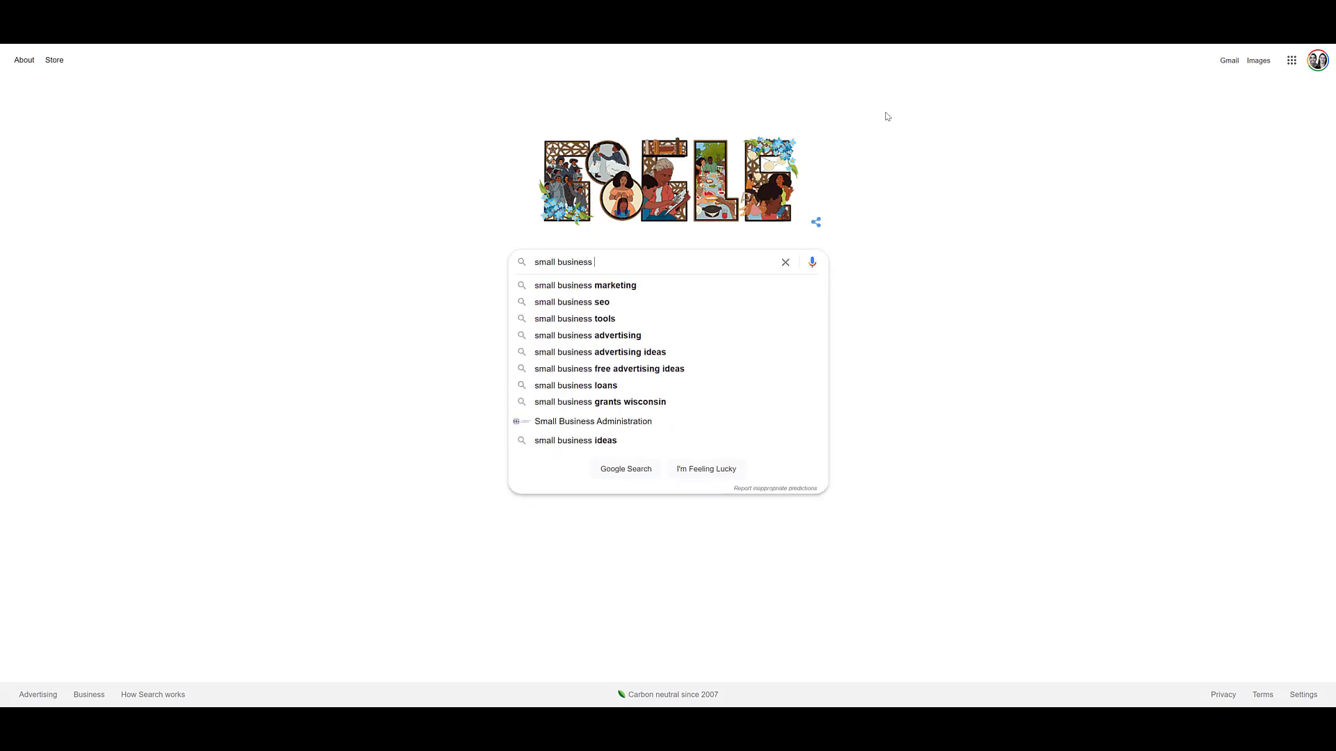
type("crm")
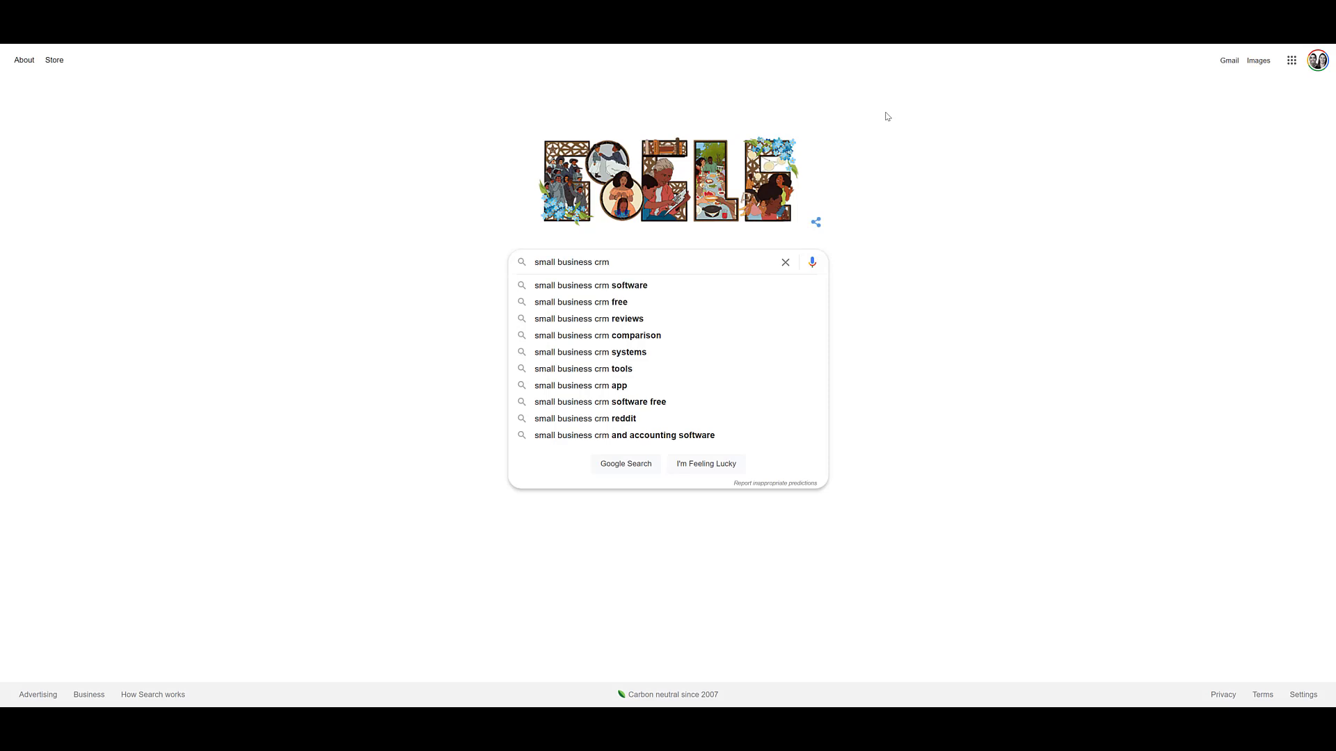
type("m")
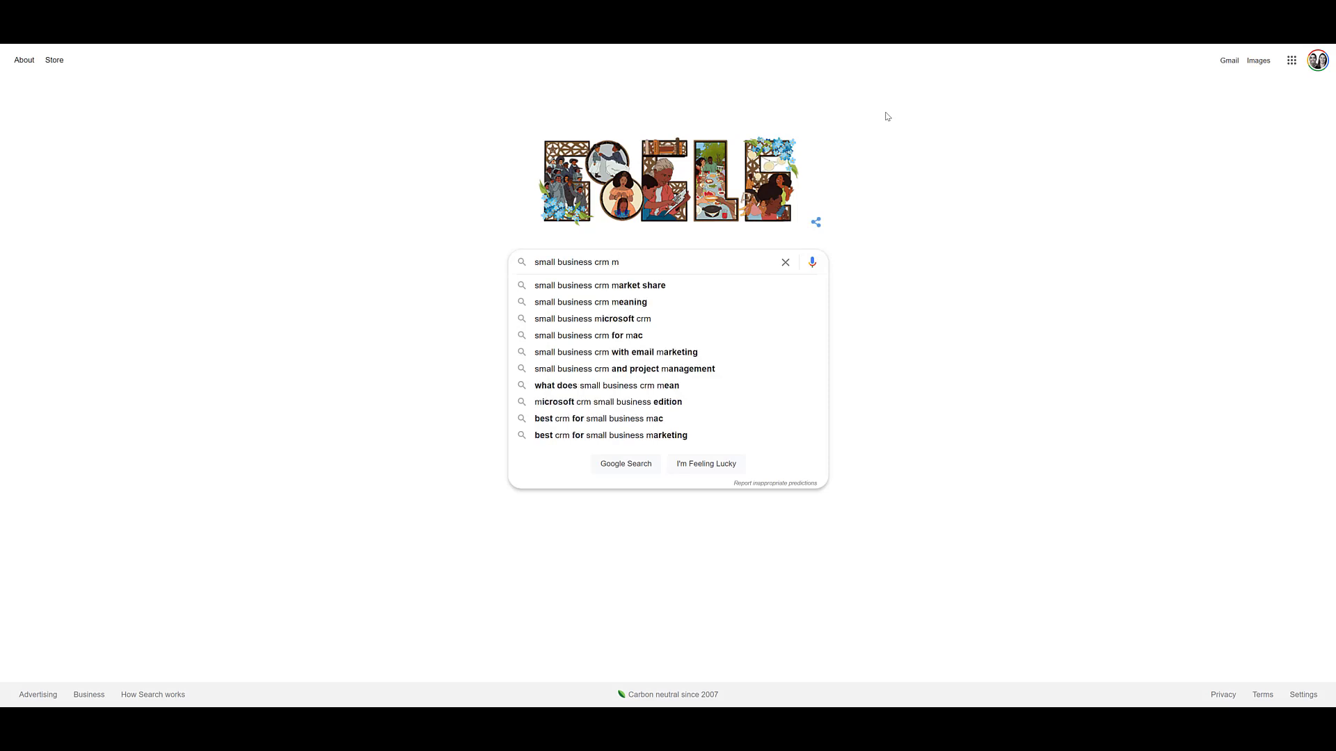
key("BackSpace")
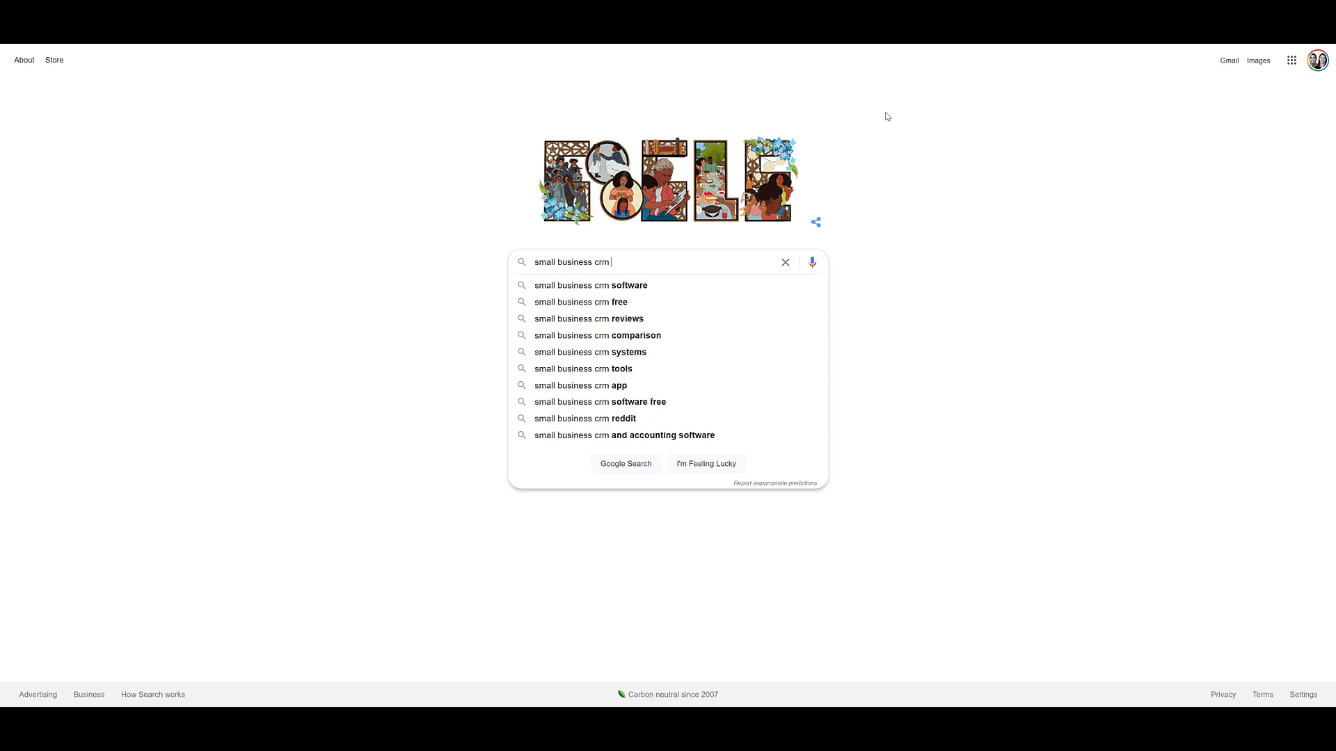
type("t")
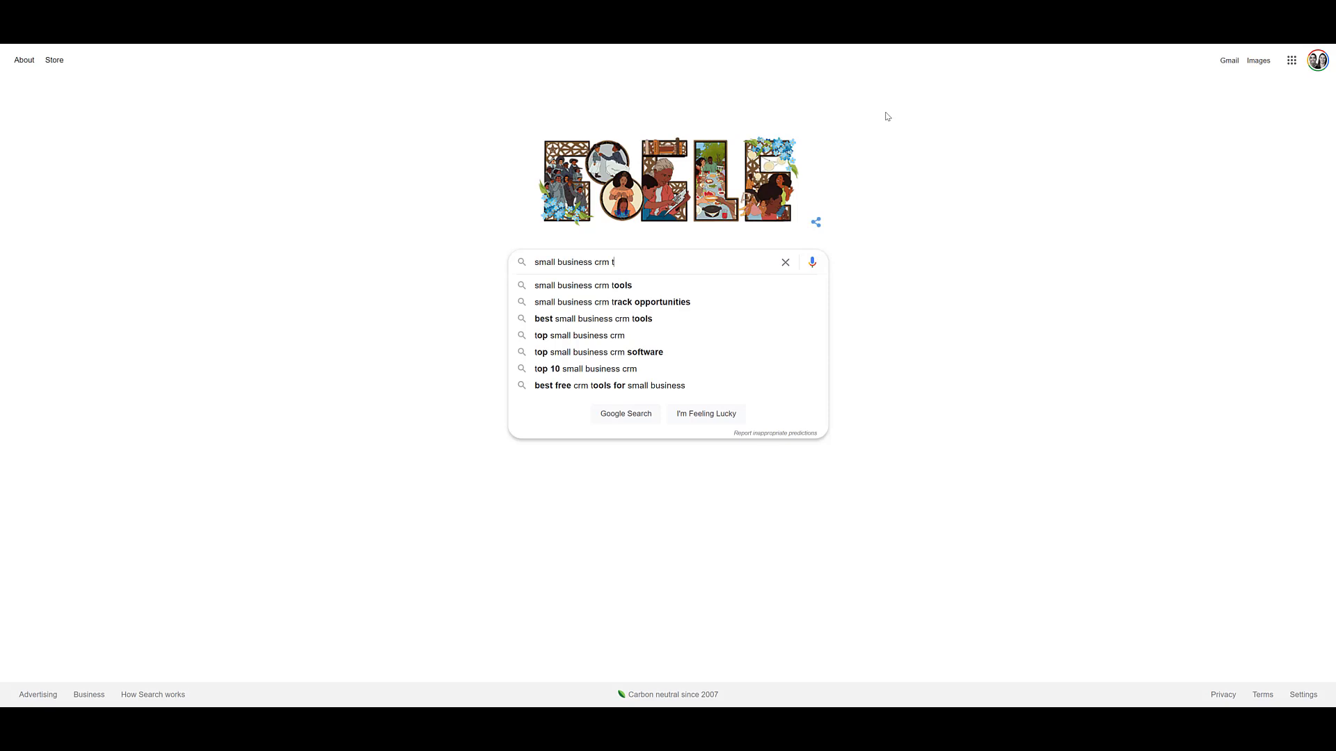
key("BackSpace")
type("p")
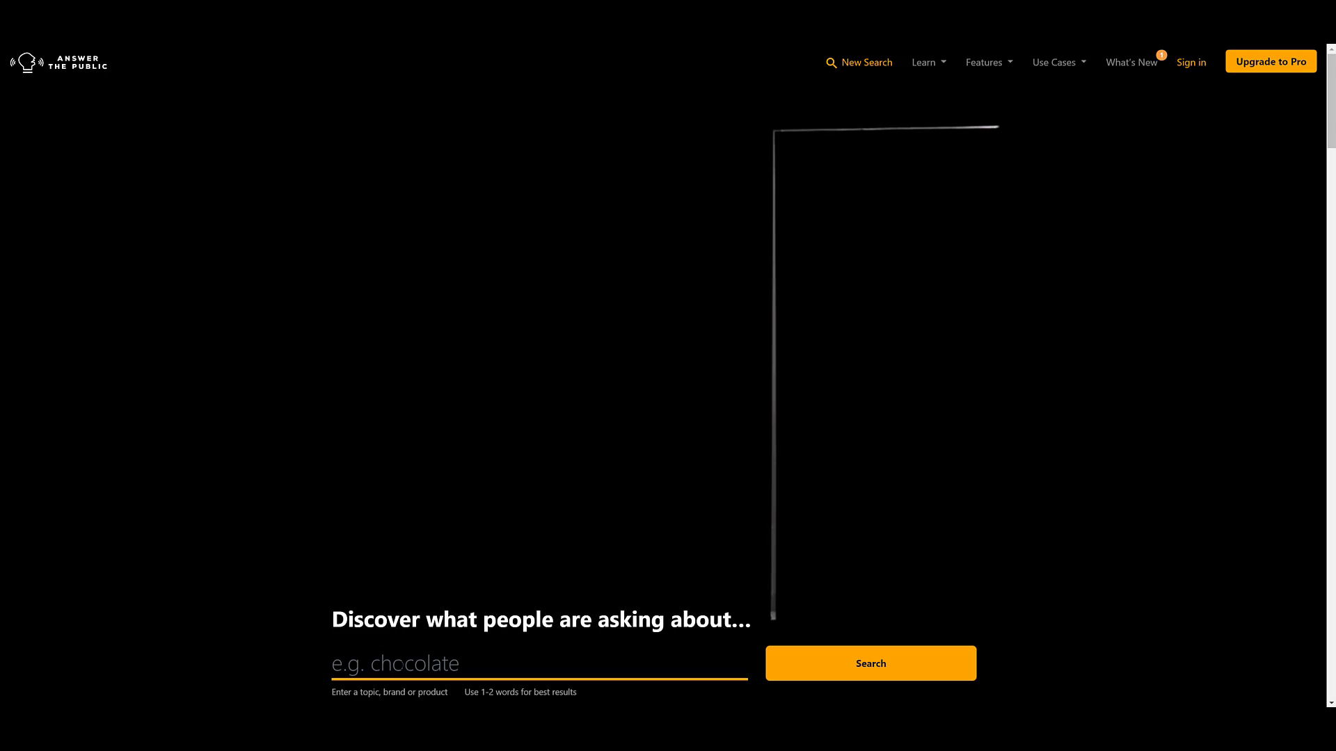
- Switch to AnswerThePublic, search for "small business crm" and examine the question and preposition visualisations
type("small business crm")
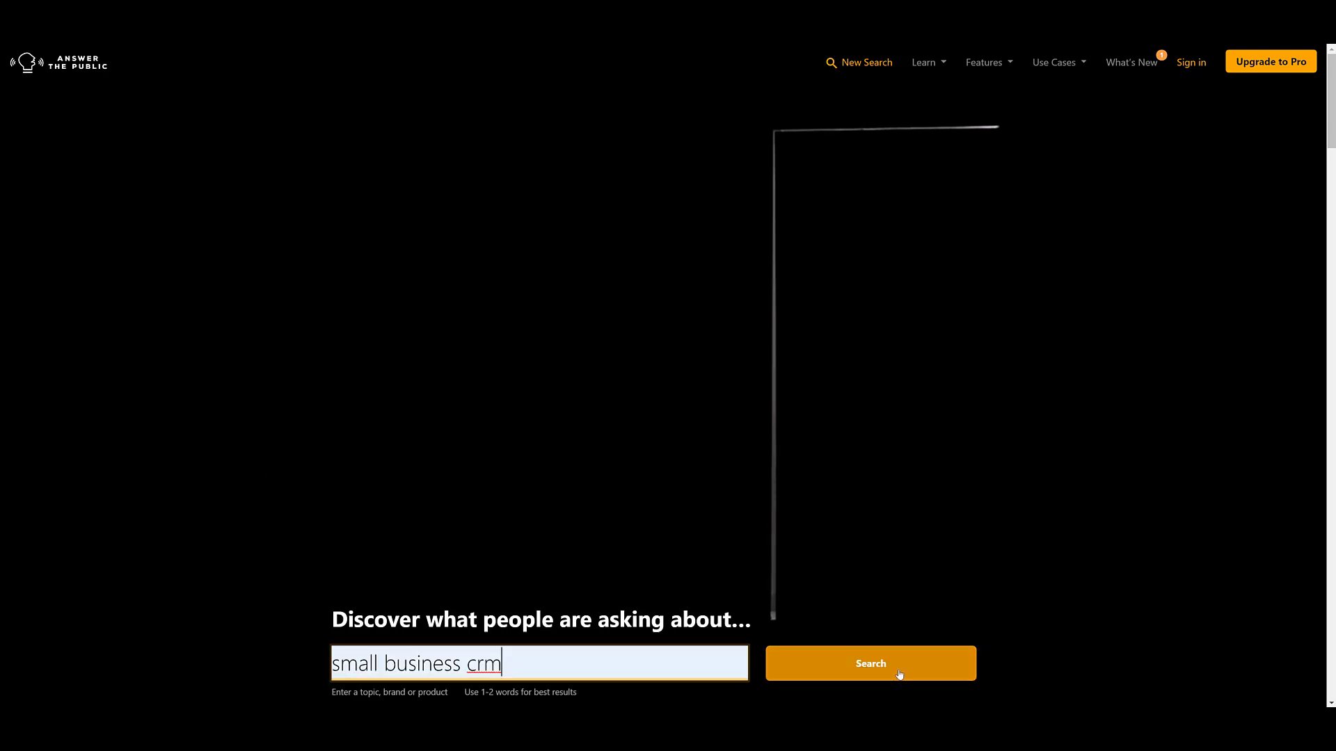
left_click(898, 672)
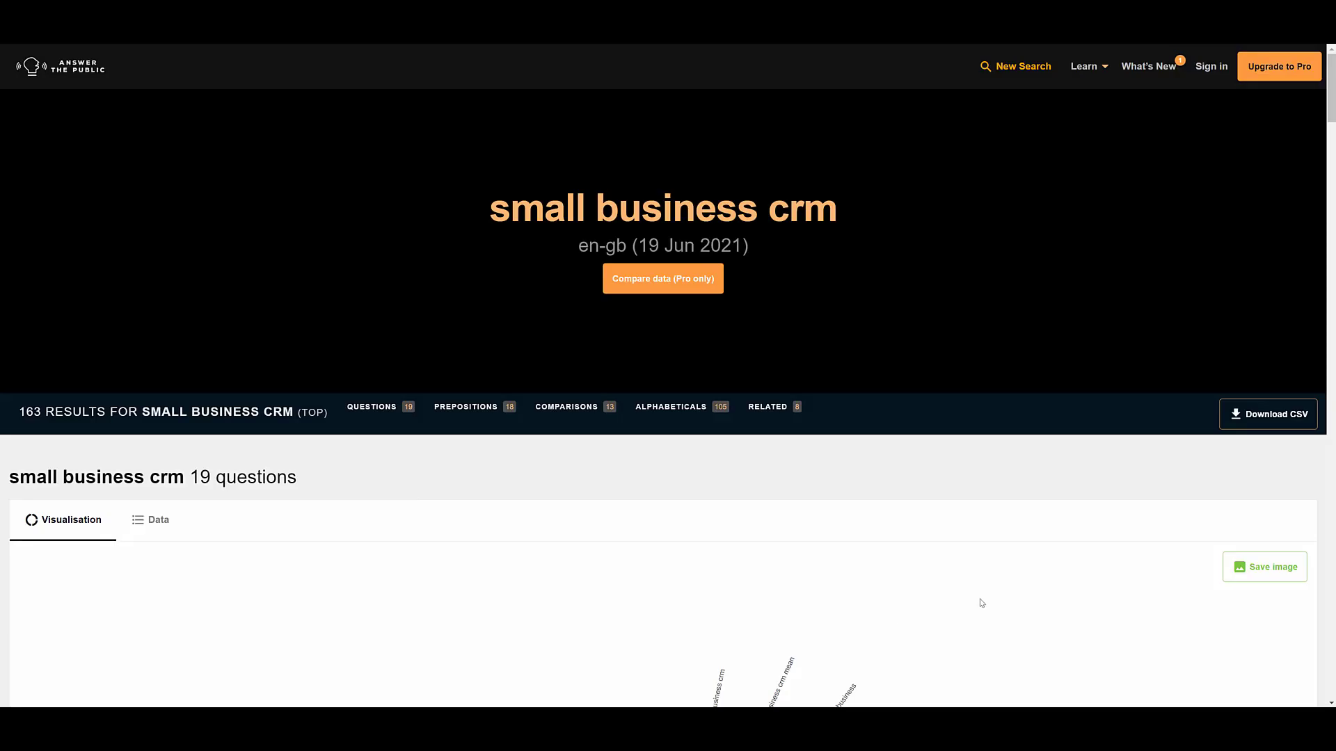
scroll(982, 602, "down", 5)
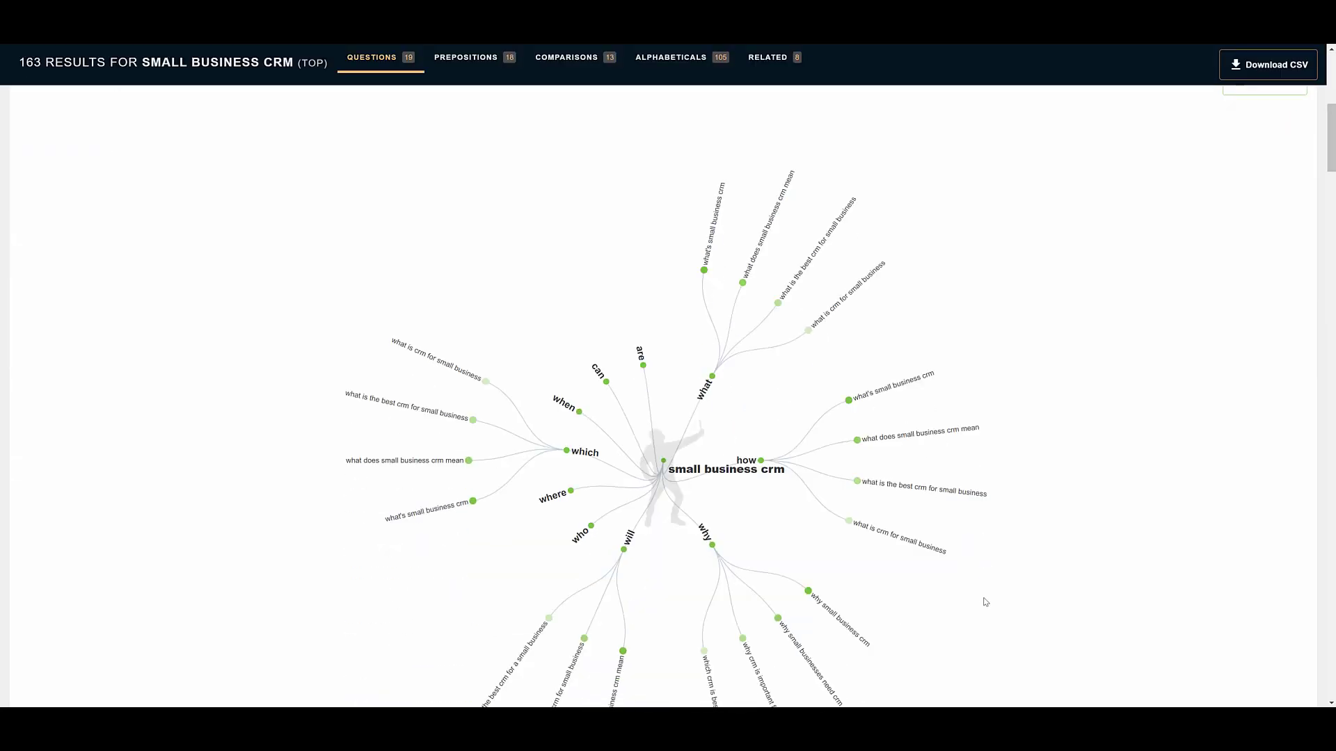
scroll(985, 602, "down", 1)
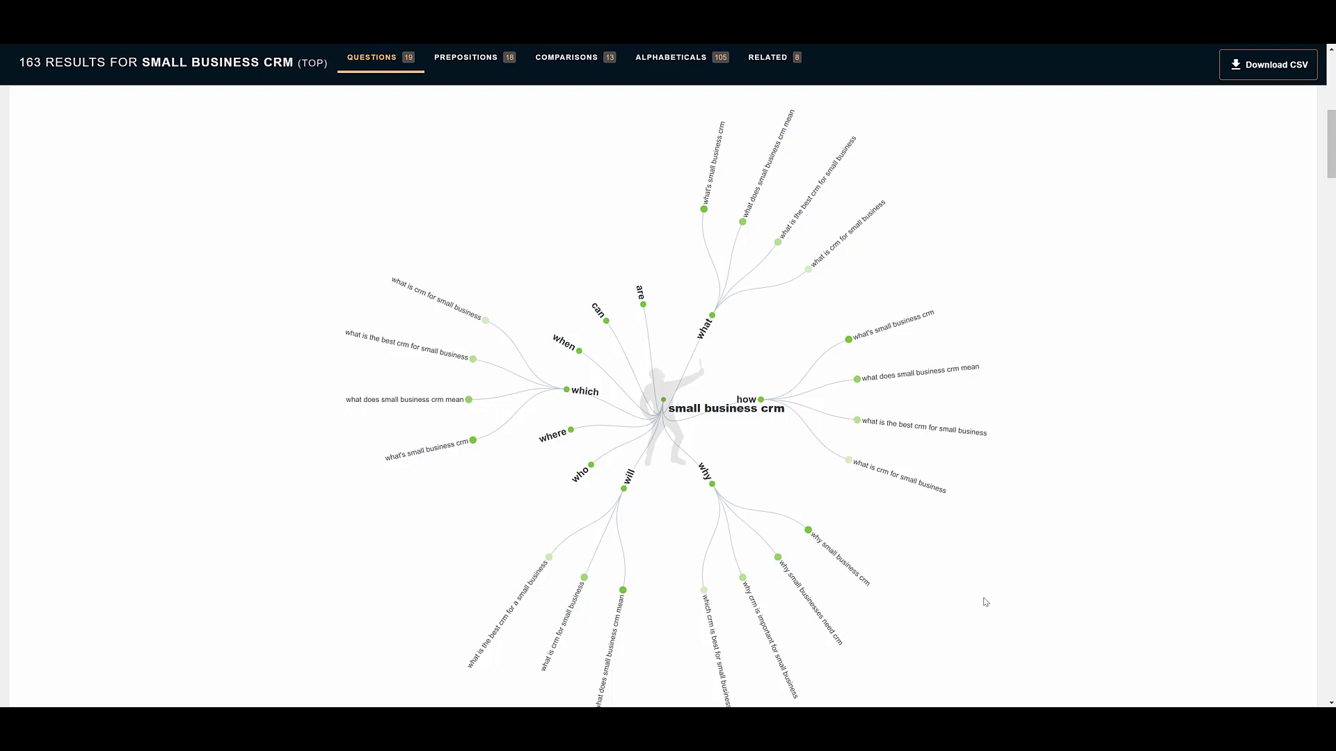
scroll(986, 601, "down", 10)
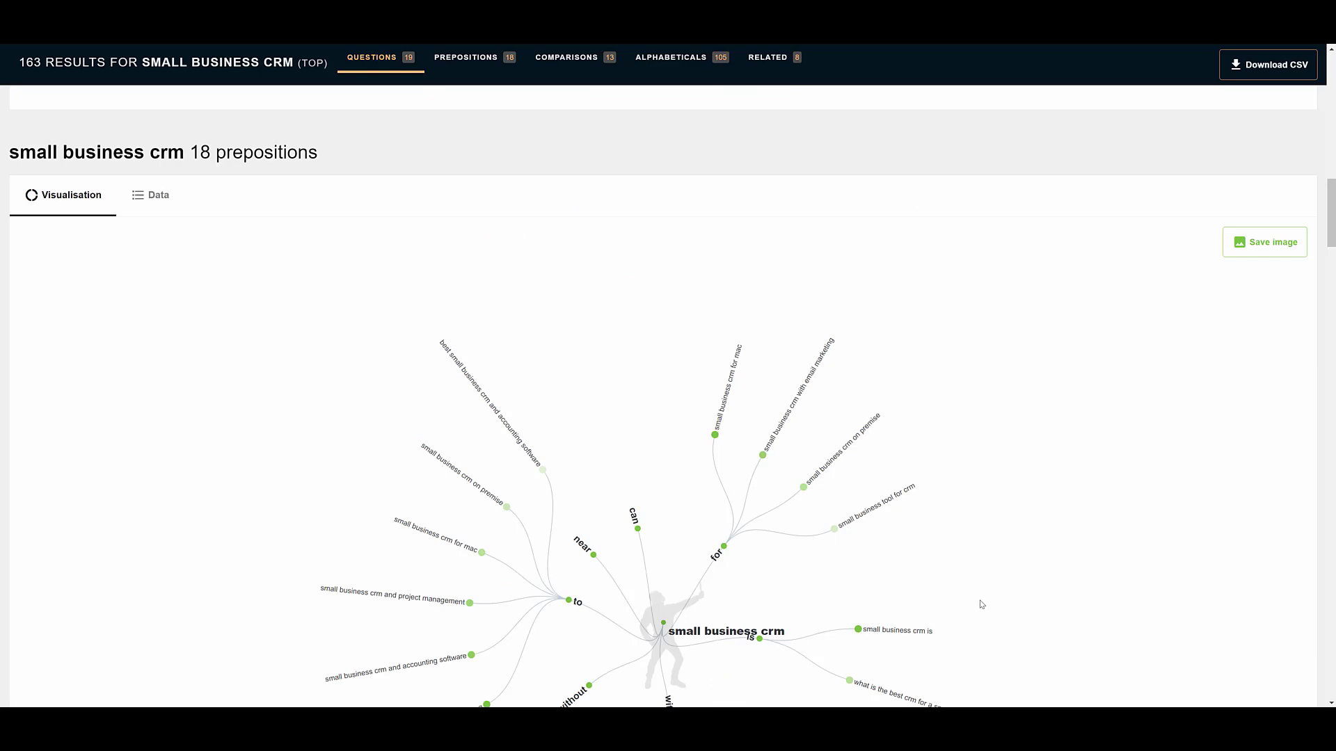
- Examine the remaining preposition results, the comparisons and the alphabetical lists for "small business crm", dismissing the beginner's course offer
scroll(981, 605, "down", 4)
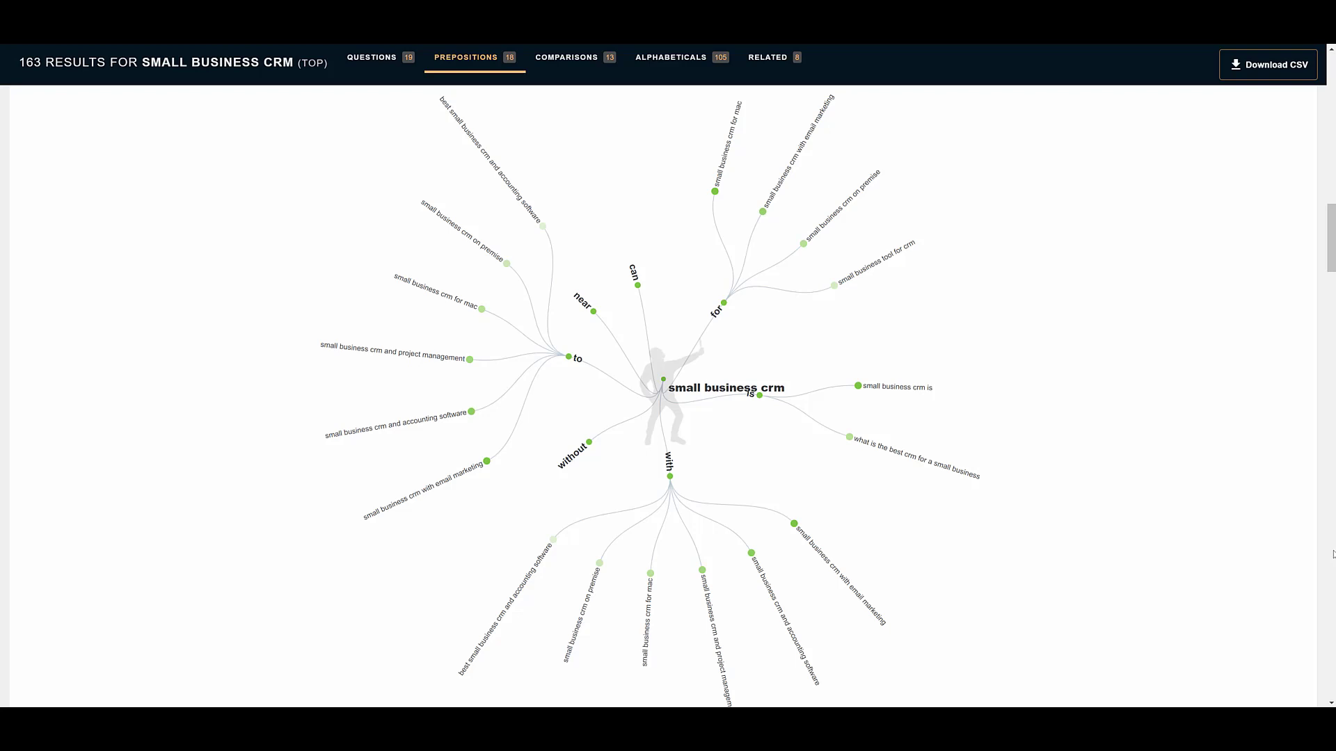
scroll(1333, 554, "down", 10)
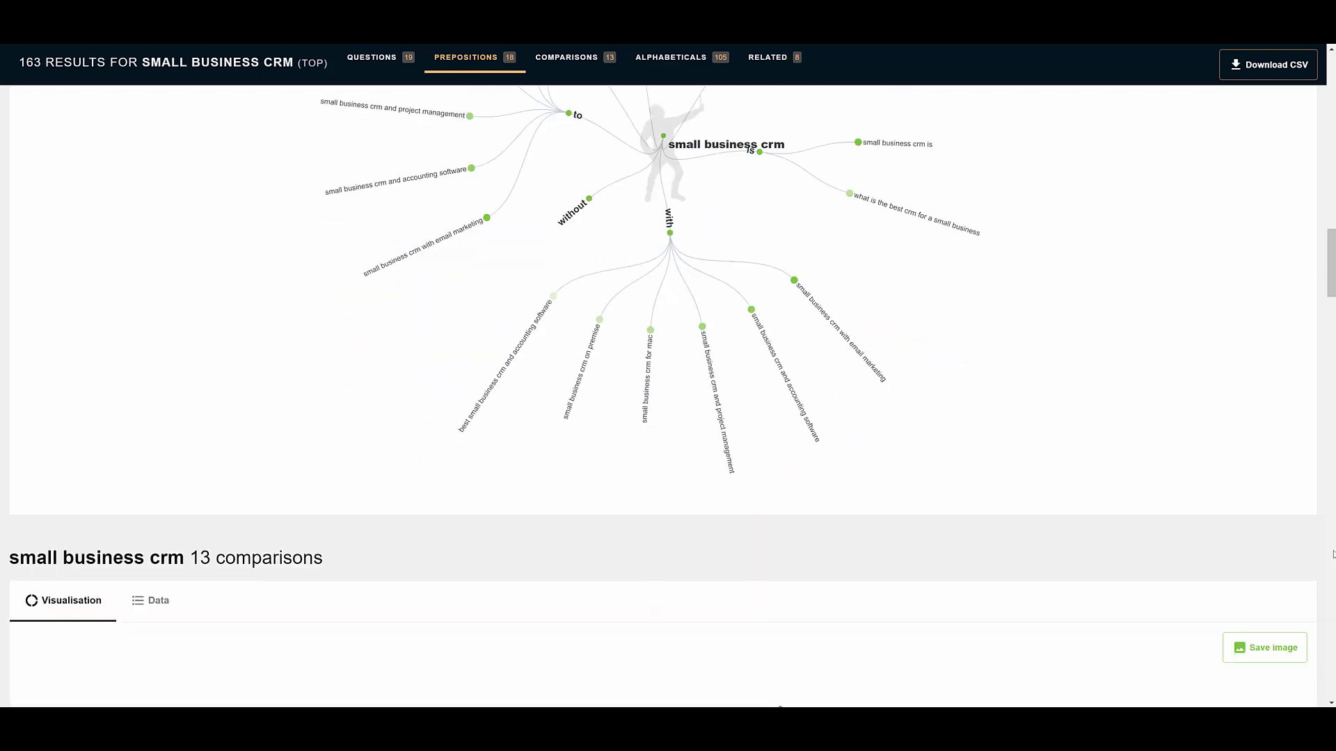
scroll(1333, 554, "down", 8)
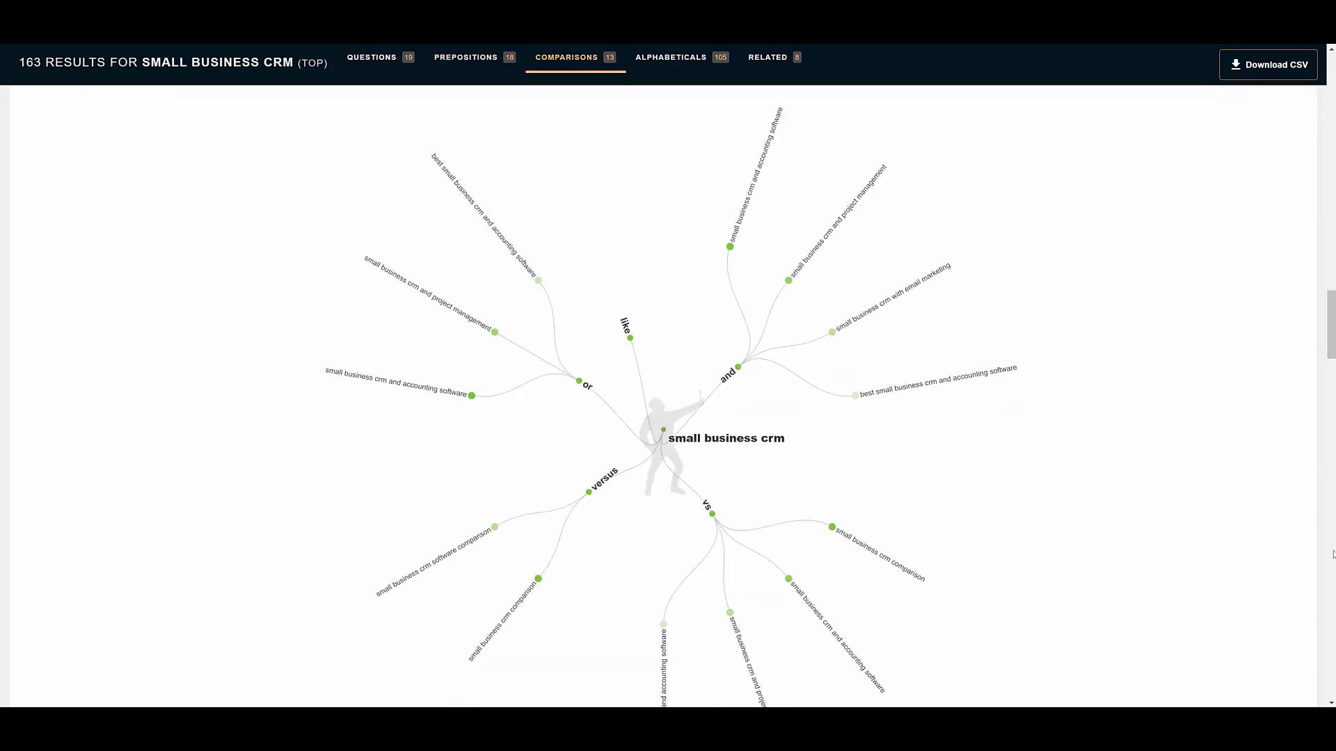
scroll(1327, 556, "down", 3)
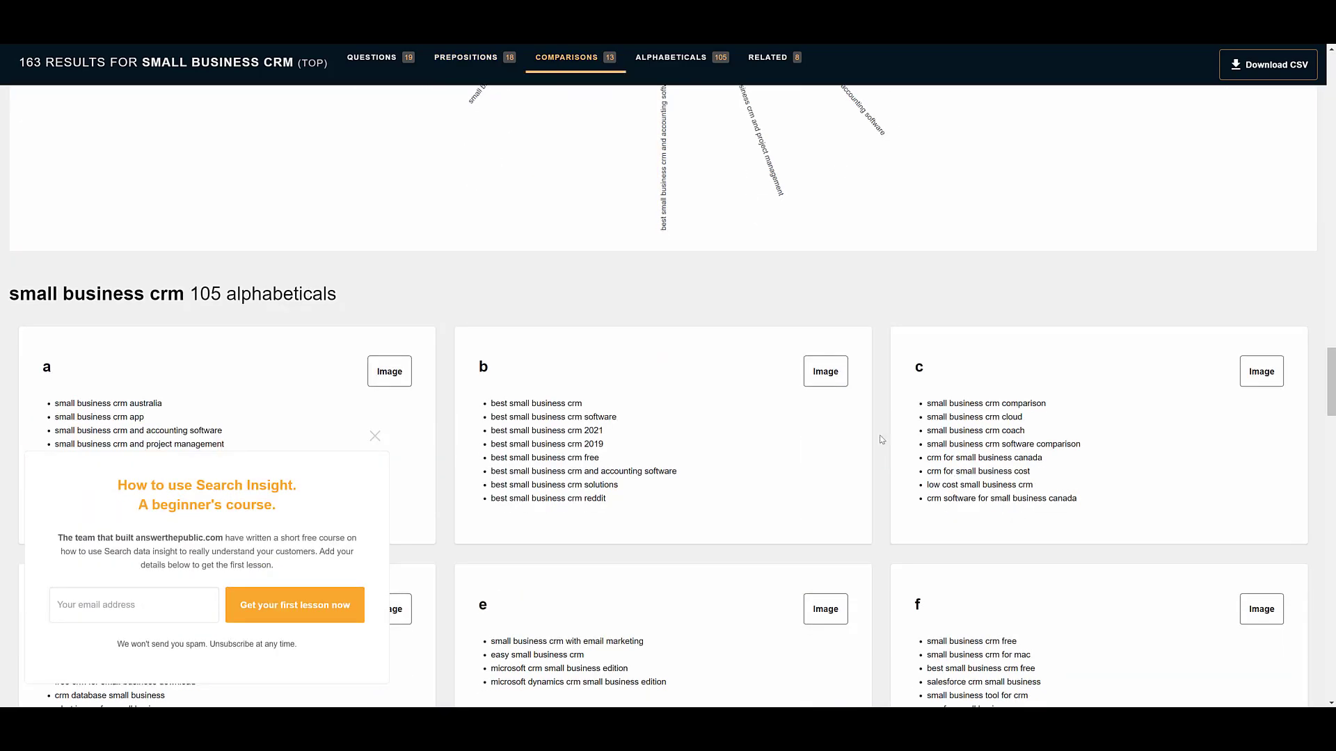
left_click(376, 445)
scroll(811, 448, "down", 2)
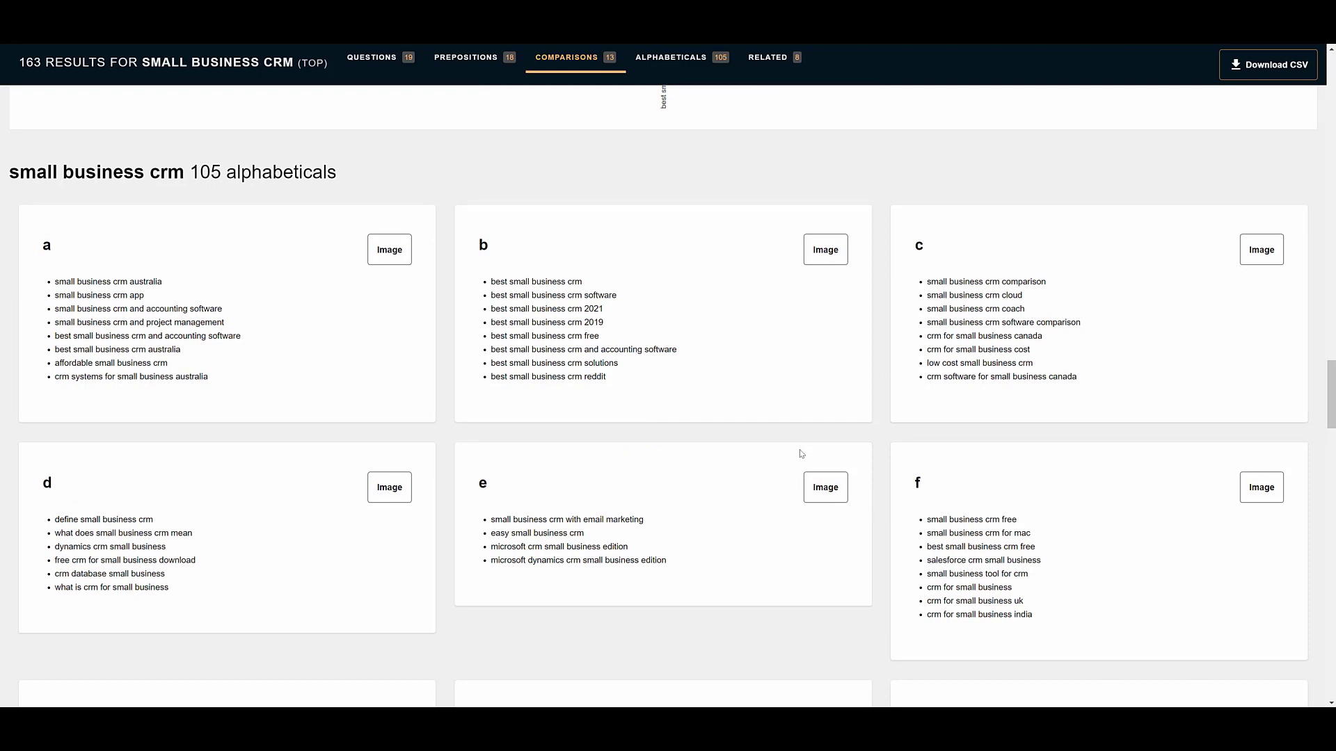
scroll(801, 454, "down", 5)
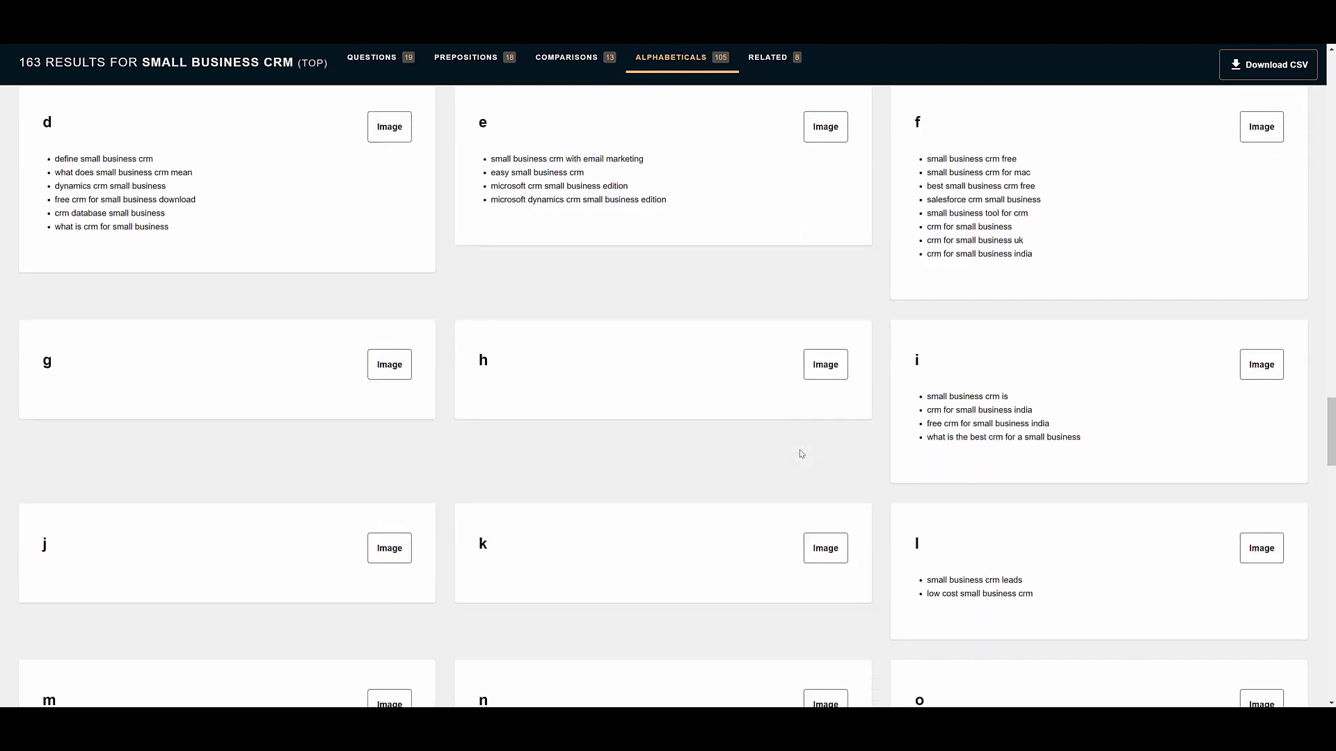
scroll(801, 454, "down", 5)
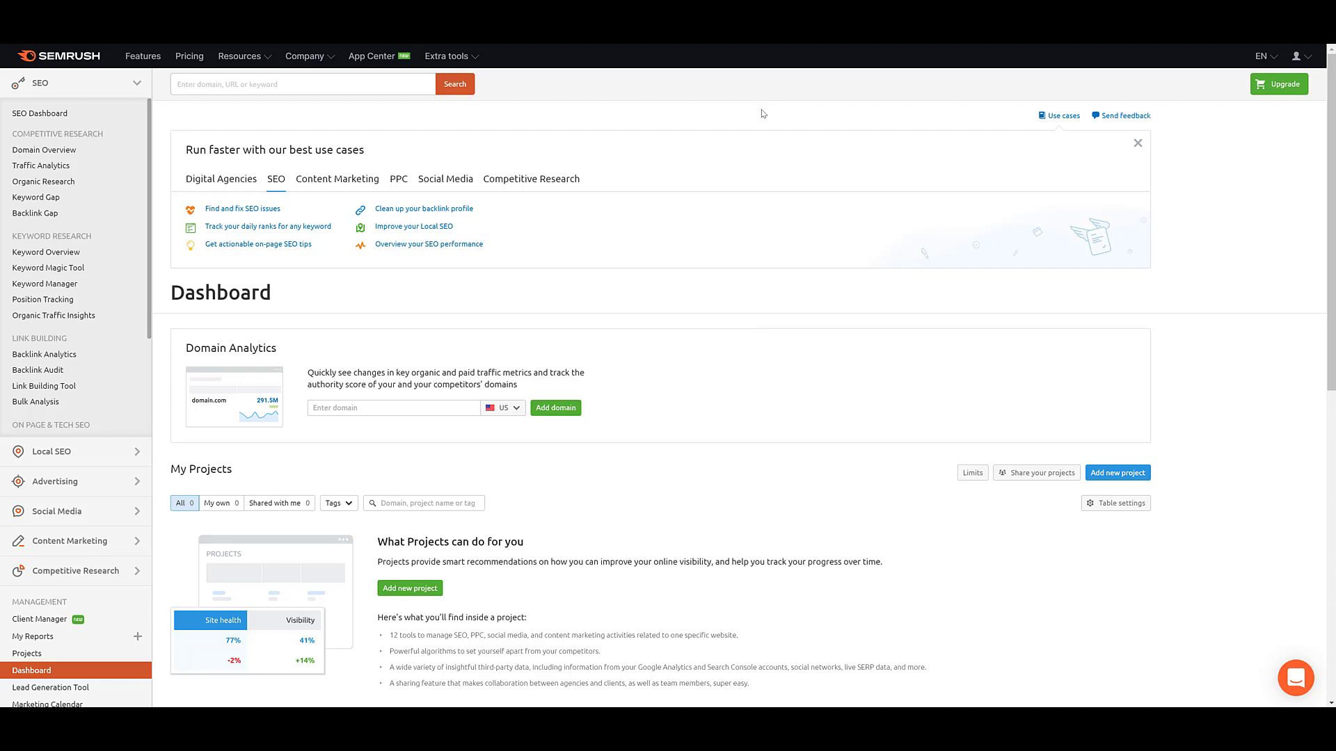
- Switch to Semrush and run a Keyword Overview analysis of "small business crm" for the United States
left_click(61, 252)
type("small business crm")
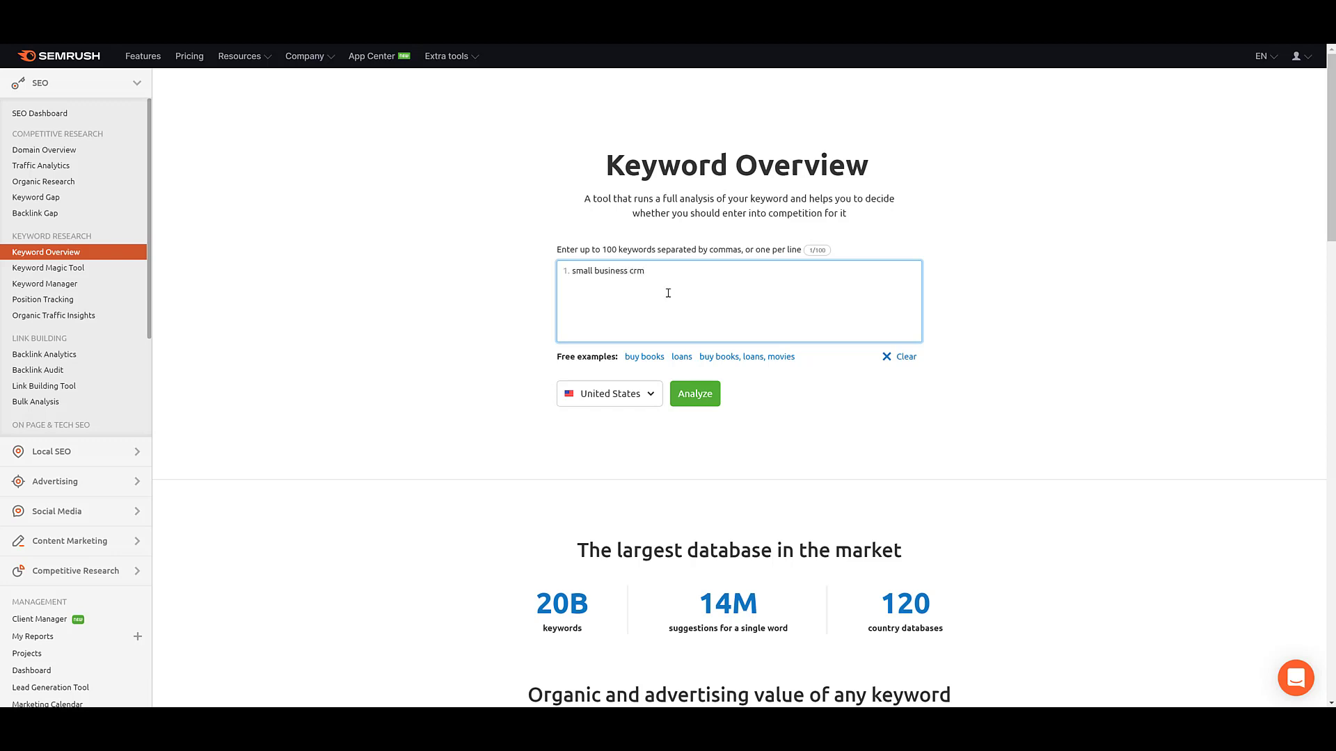
left_click(694, 395)
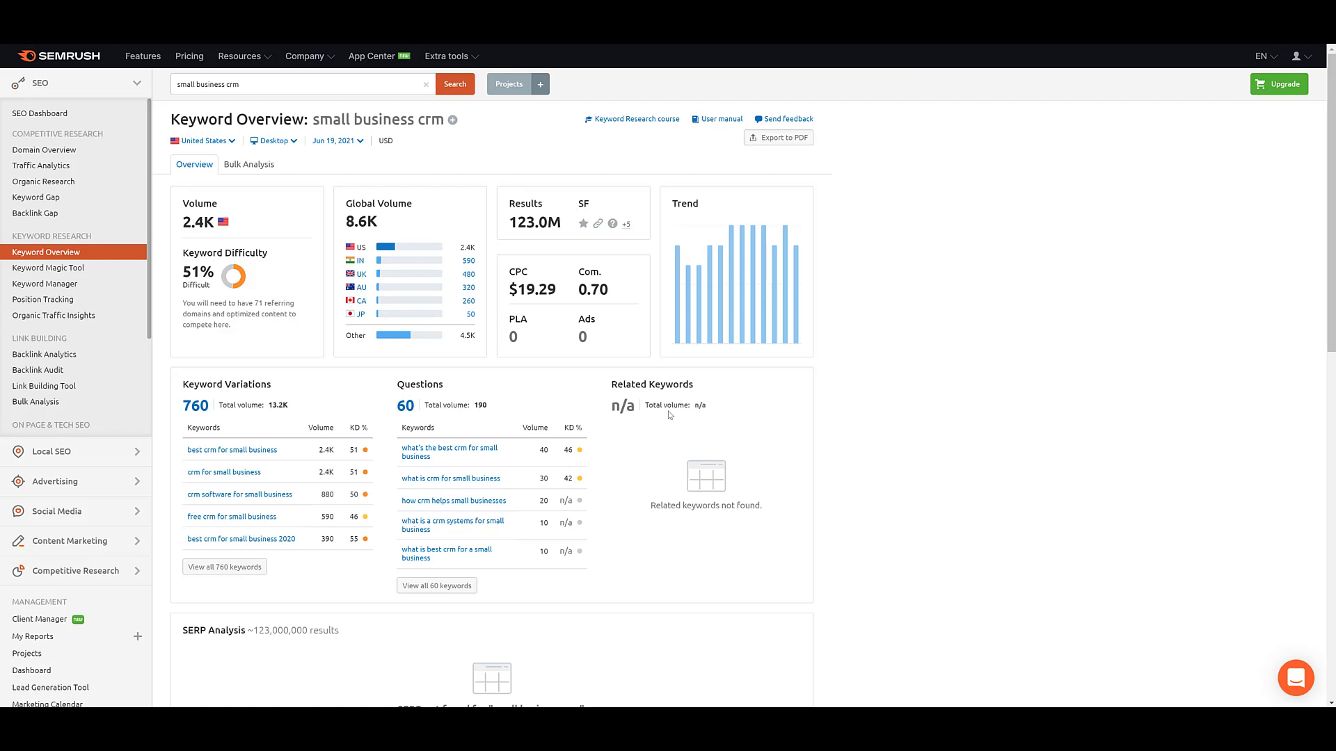
- Open the full list of keyword variations for "small business crm" and review their volume, difficulty and CPC
left_click(225, 568)
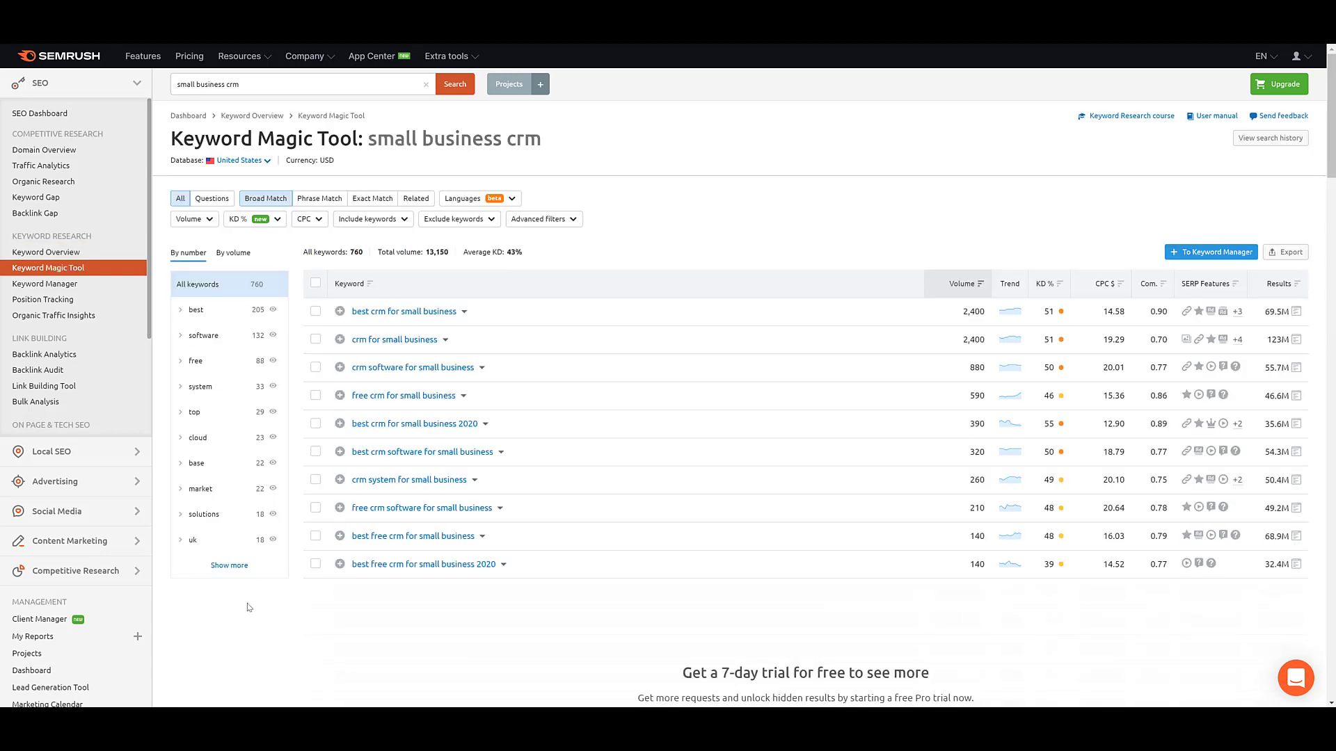
scroll(252, 608, "down", 3)
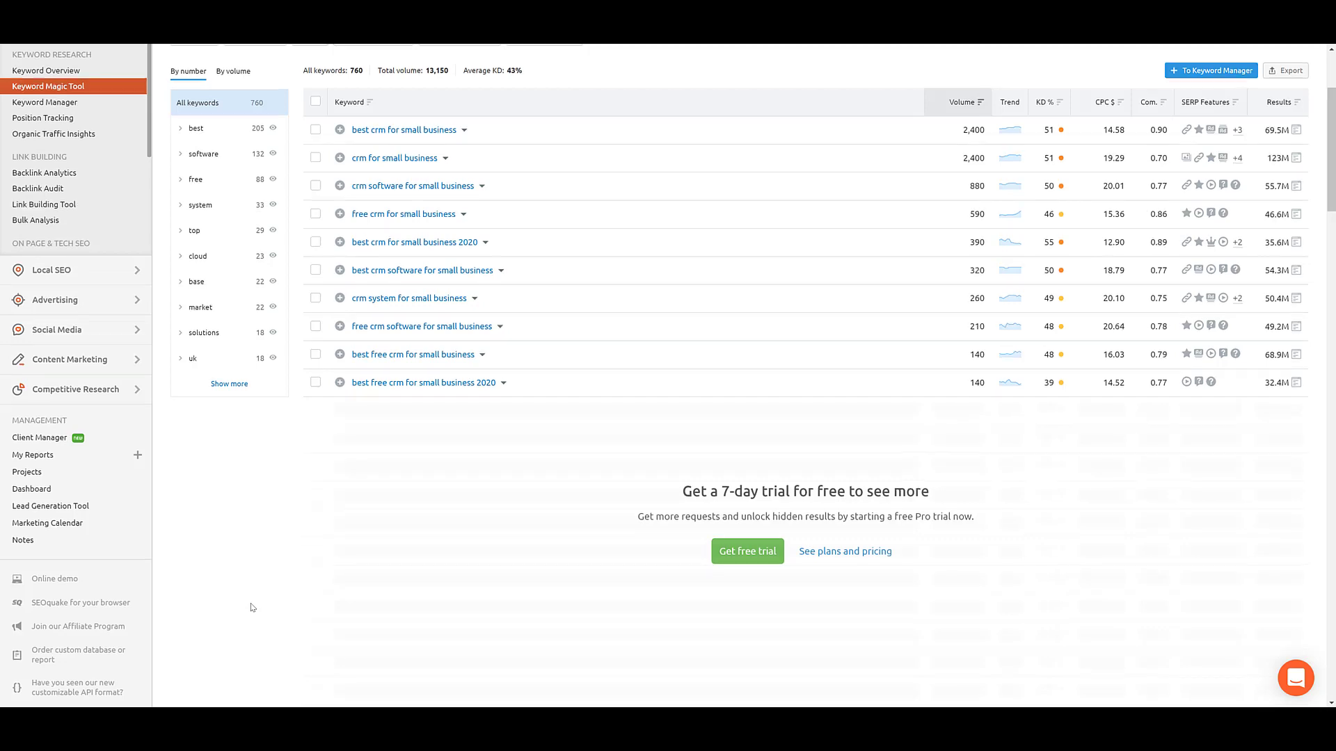
scroll(252, 607, "up", 3)
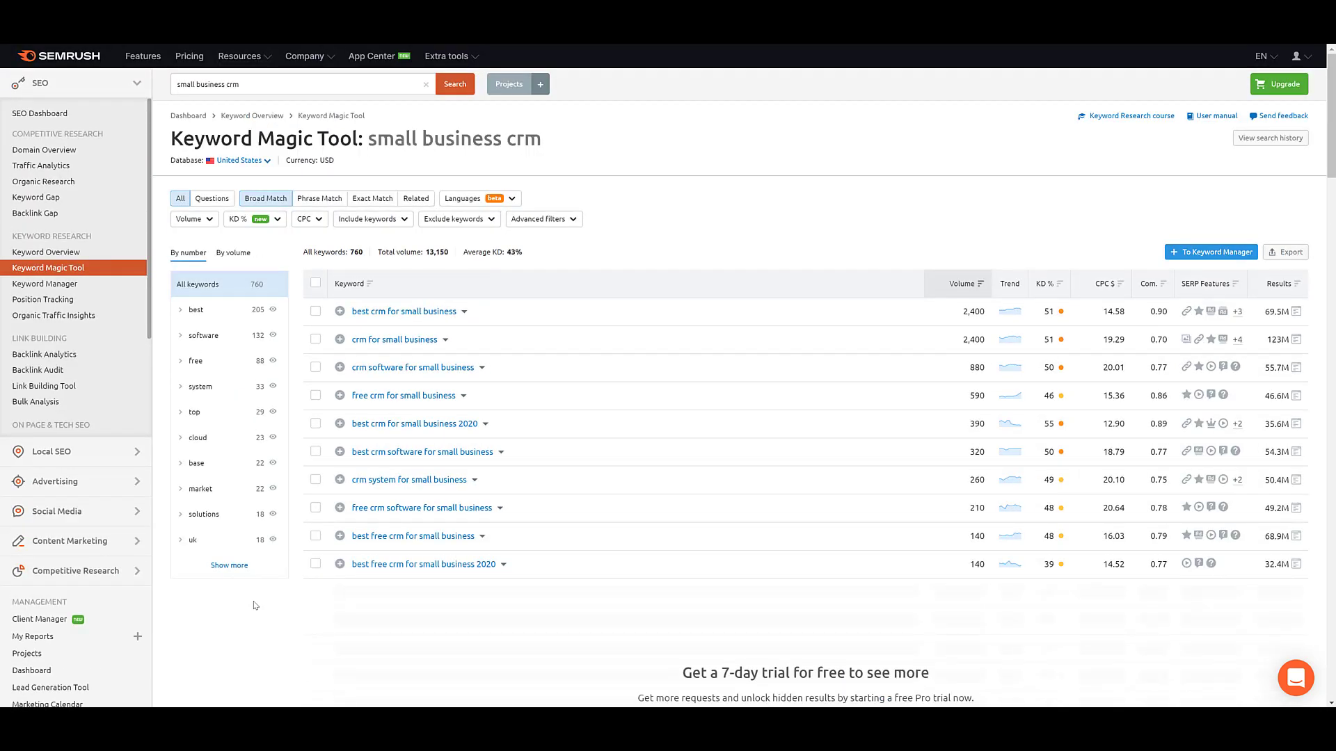
- Run a worldwide Domain Overview search for the competitor domain act-on.com
left_click(45, 151)
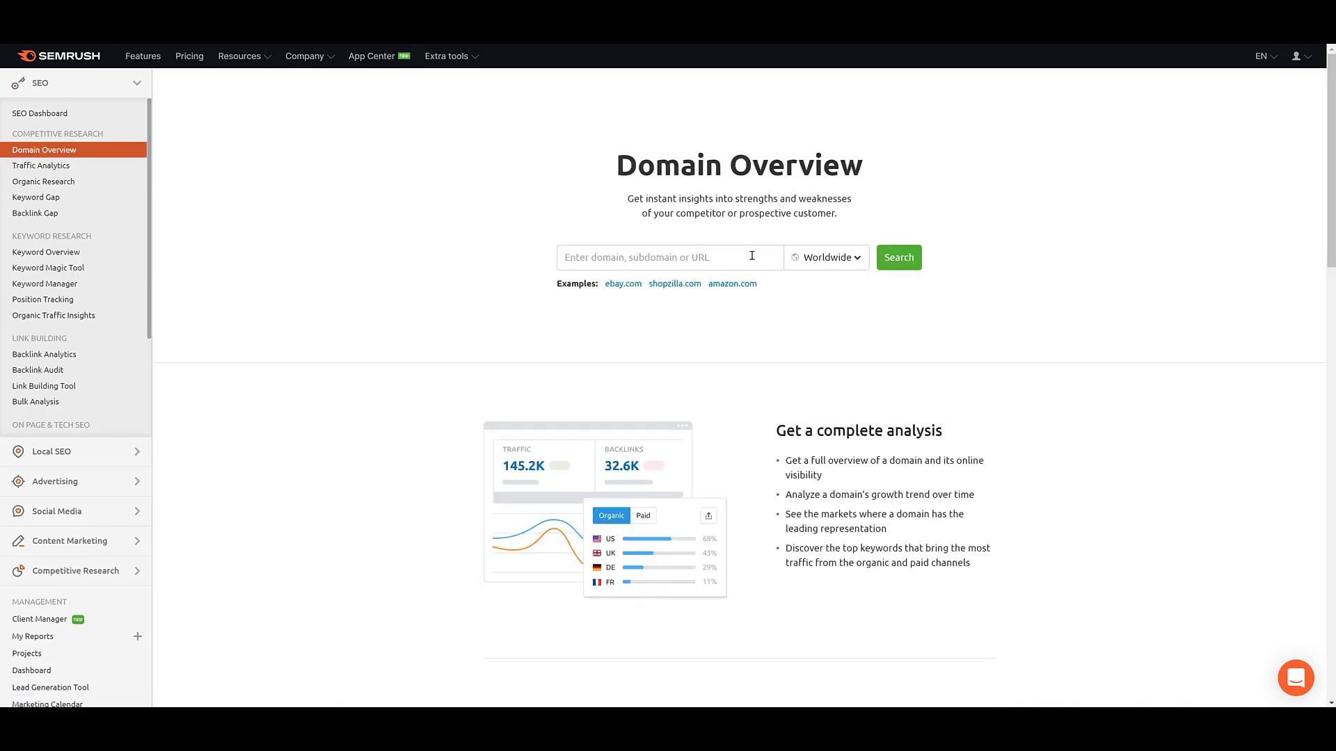
left_click(752, 256)
type("act-on.com")
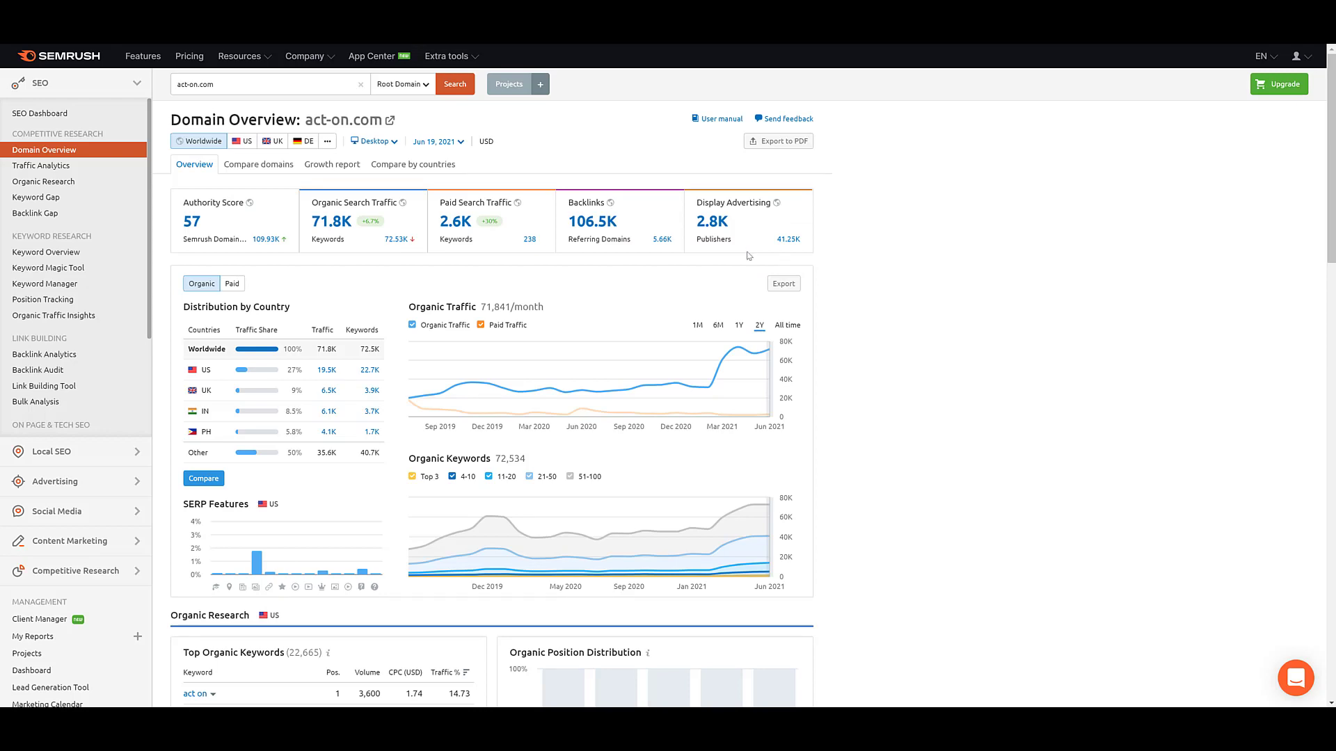
- Review act-on.com's organic and advertising research sections and open the detailed report of its top paid keywords
scroll(861, 381, "down", 5)
scroll(860, 381, "down", 2)
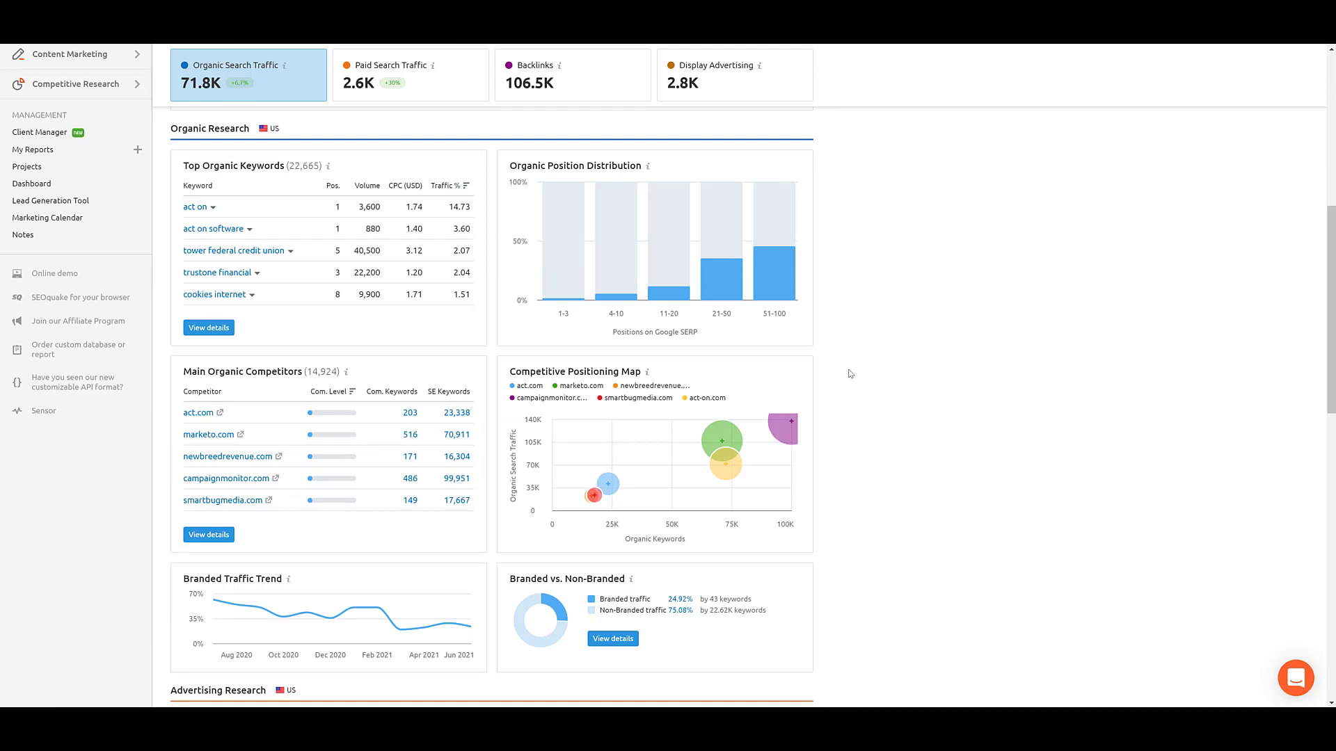
scroll(848, 374, "down", 7)
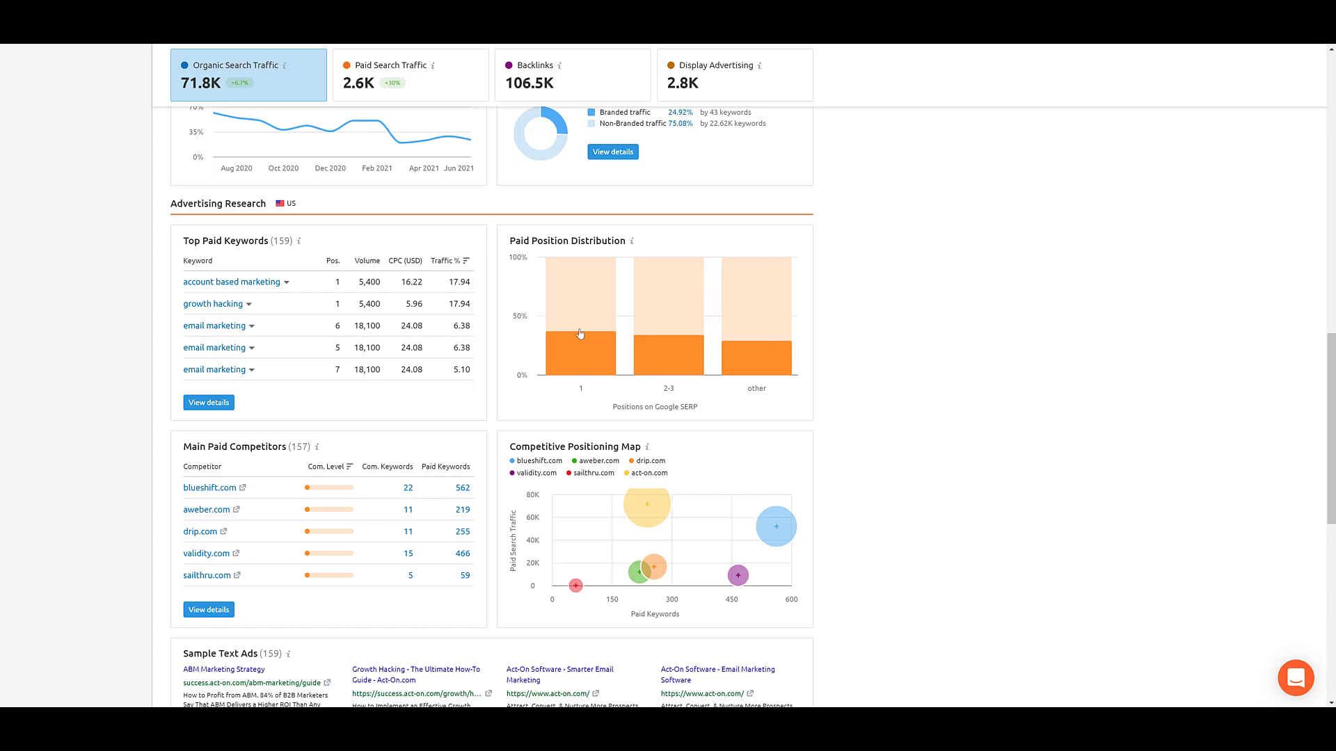
left_click(216, 404)
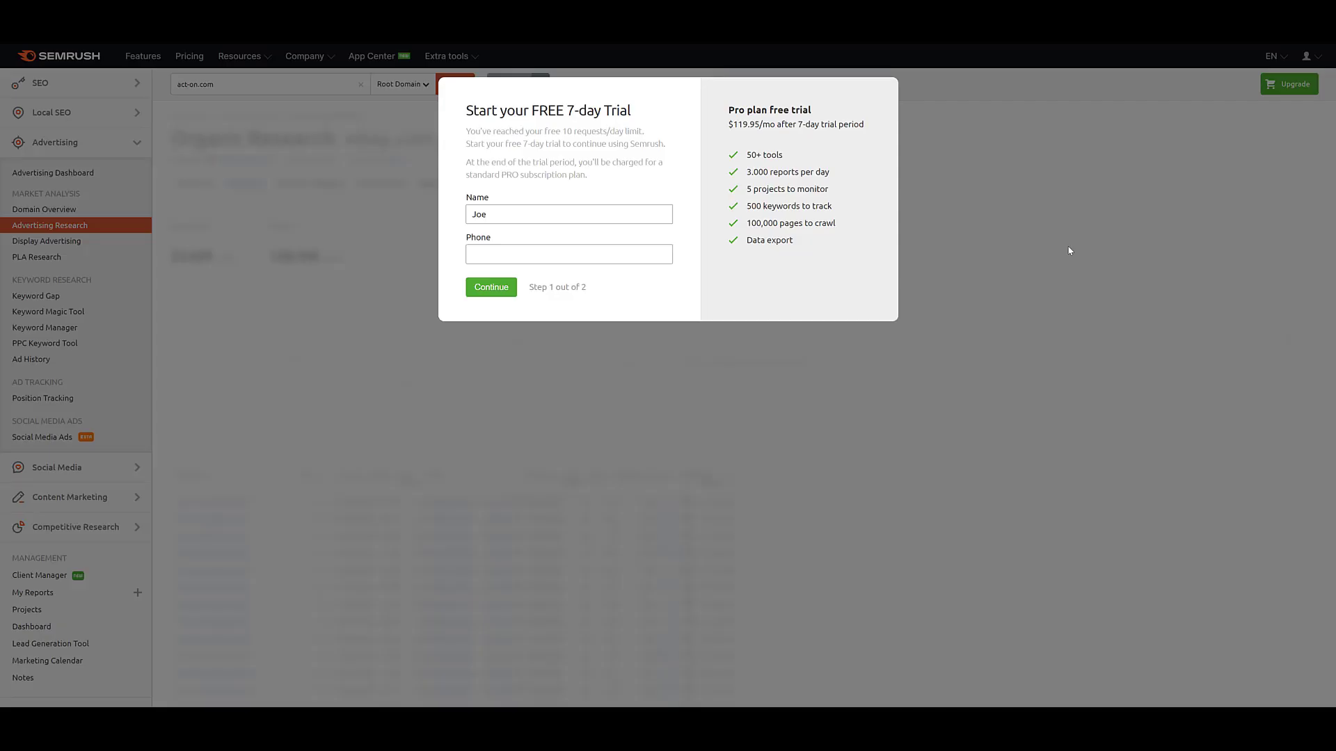